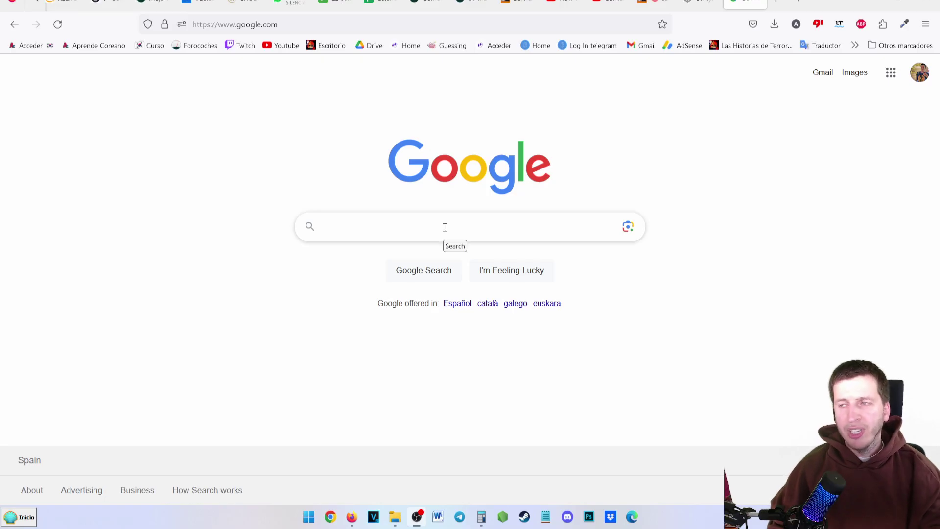
- Search Google in Firefox for 'unity 3d'
left_click(444, 227)
type("unity 3d")
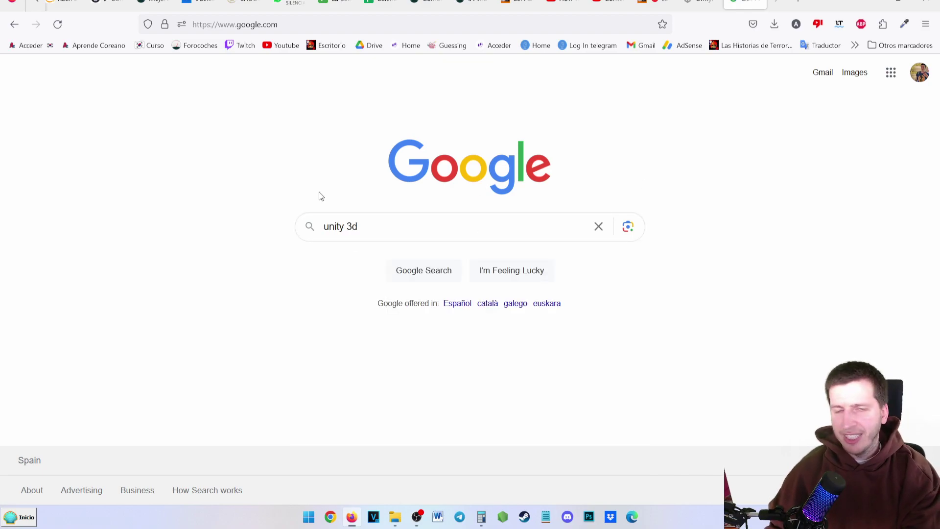
left_click(484, 234)
key("Return")
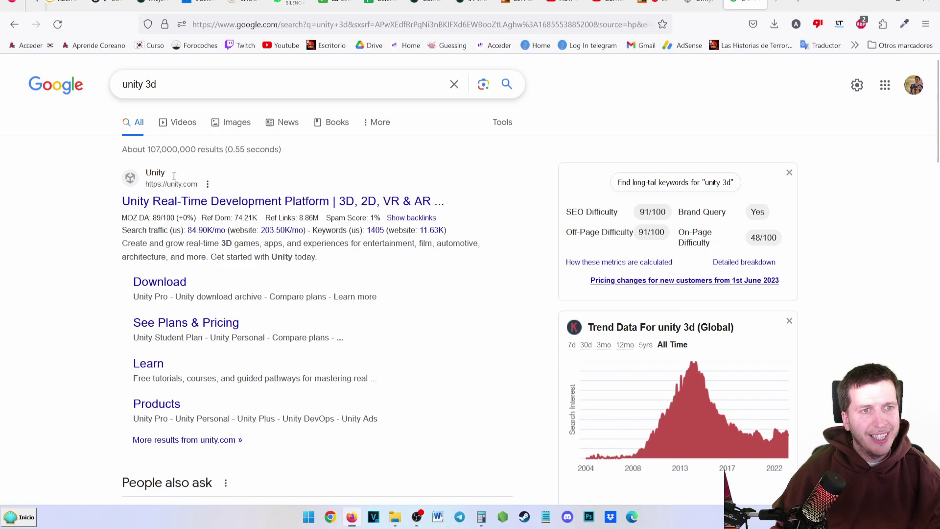
- Open unity.com from the results, accept cookies, and download the Unity Hub installer for Windows
left_click(255, 195)
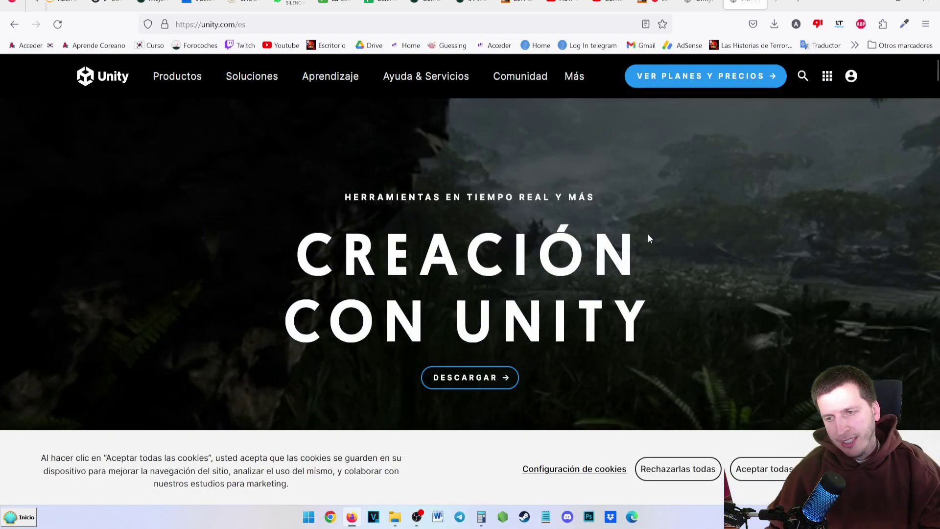
left_click(761, 465)
mouse_move(520, 75)
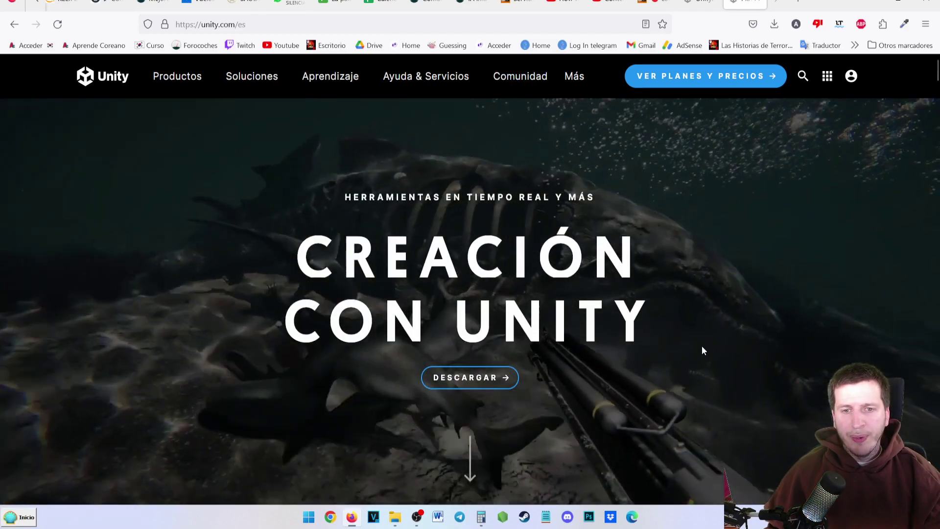
left_click(475, 387)
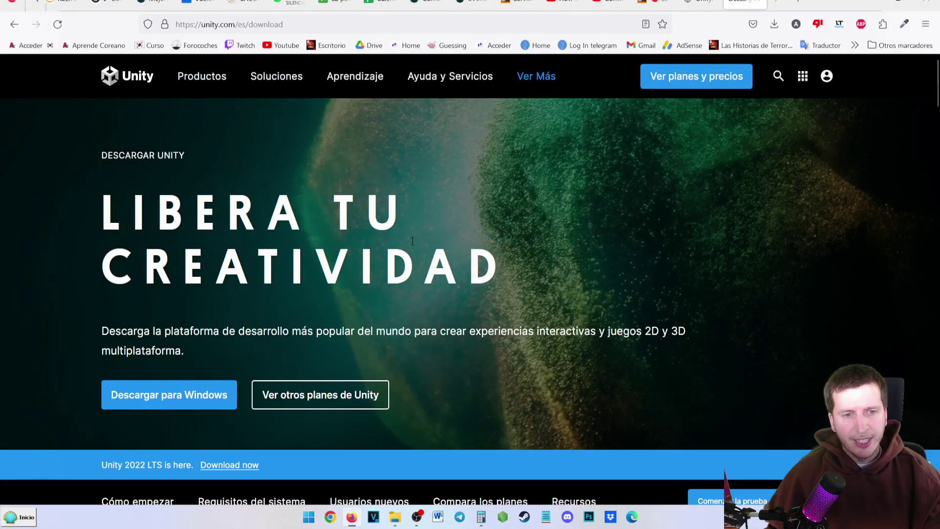
scroll(413, 241, "down", 2)
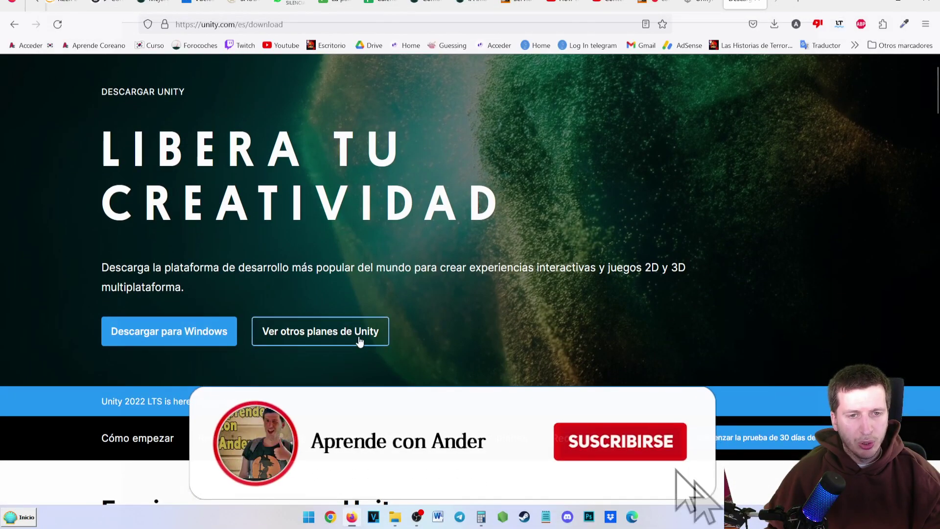
scroll(448, 307, "down", 5)
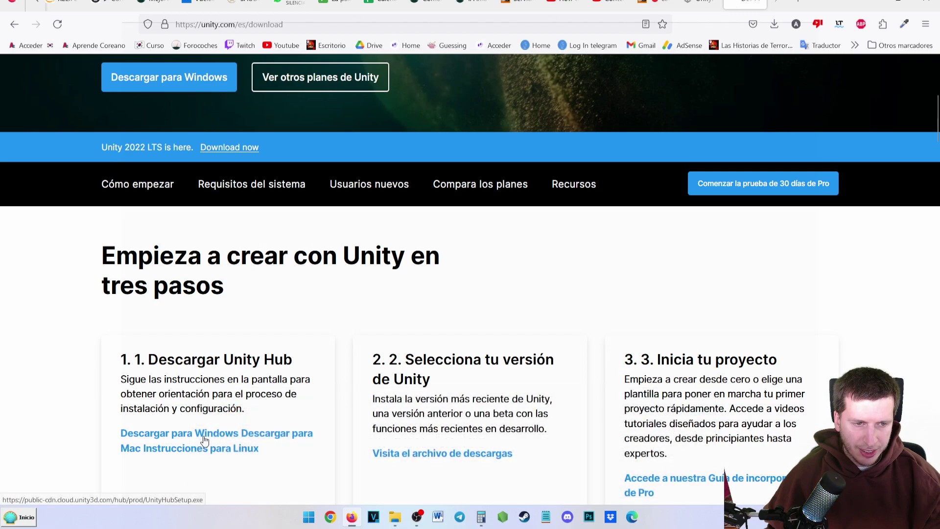
left_click(204, 440)
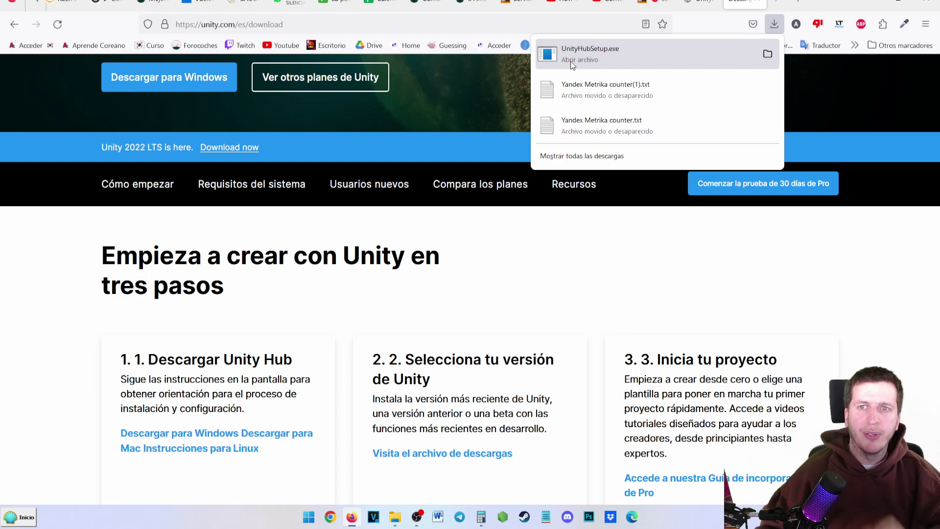
- Run UnityHubSetup.exe, accept the licence, install to the default folder and launch Unity Hub 3.4.2
left_click(591, 51)
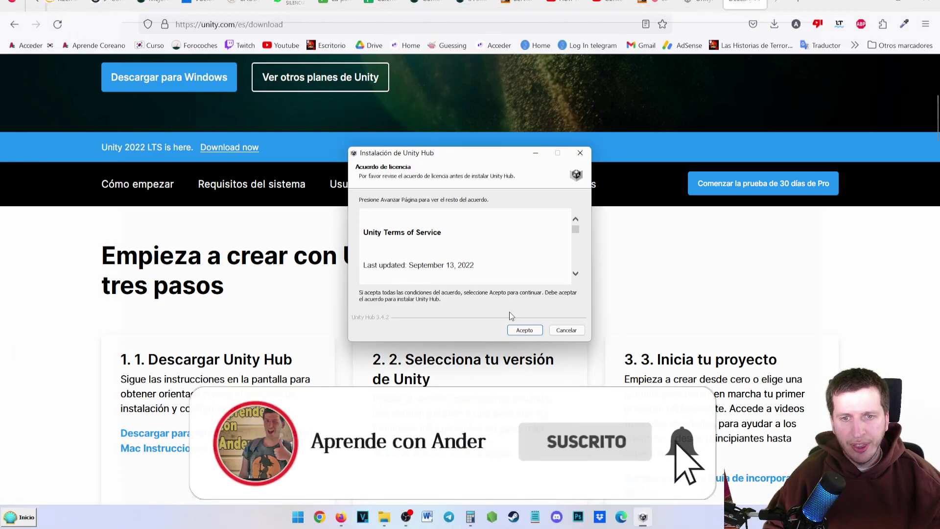
left_click(524, 331)
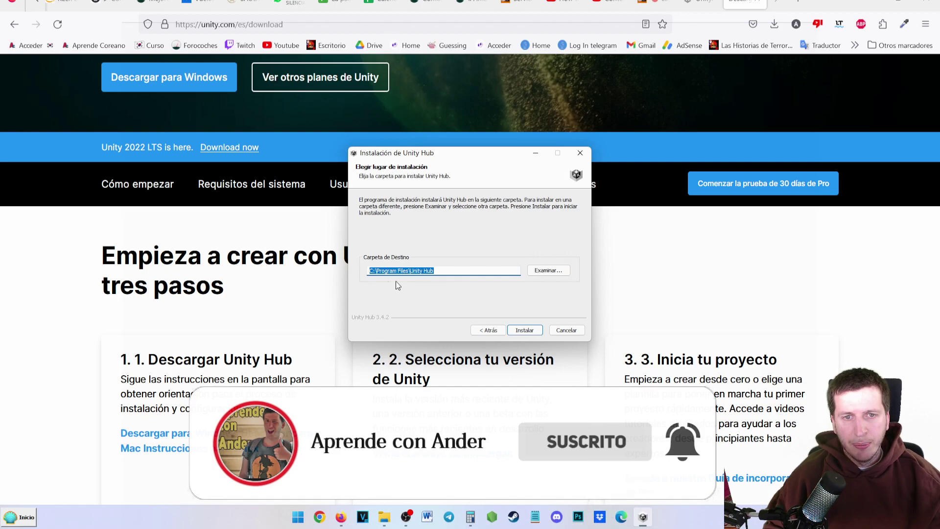
left_click(521, 332)
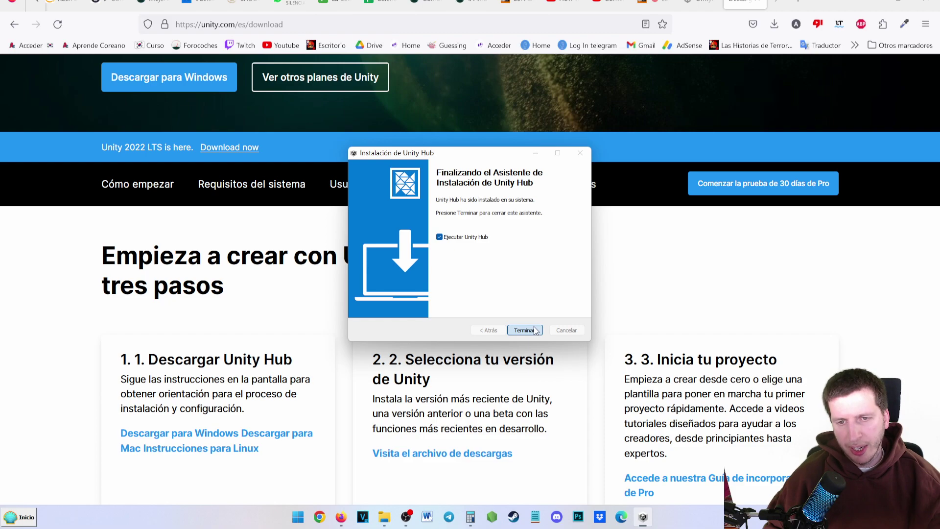
key("Return")
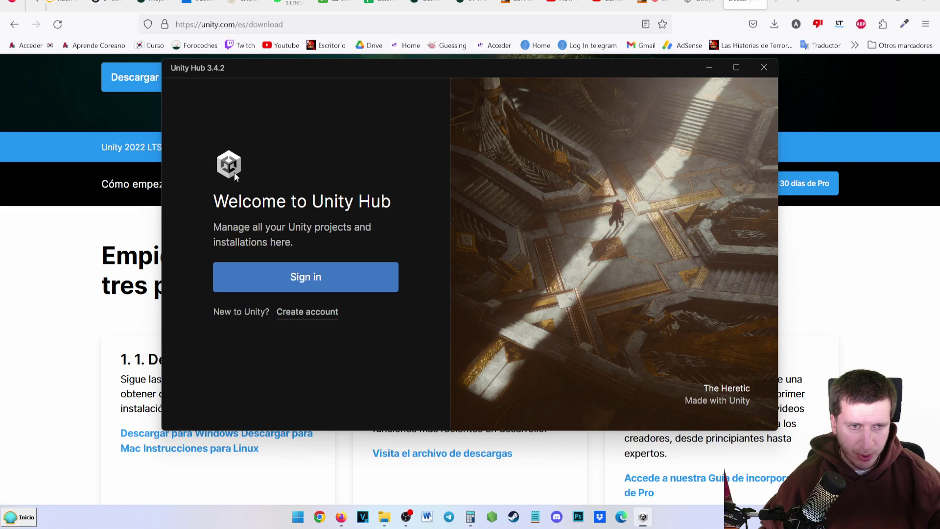
- Sign in to the Unity account through the browser and hand the sign-in back to Unity Hub
left_click(320, 283)
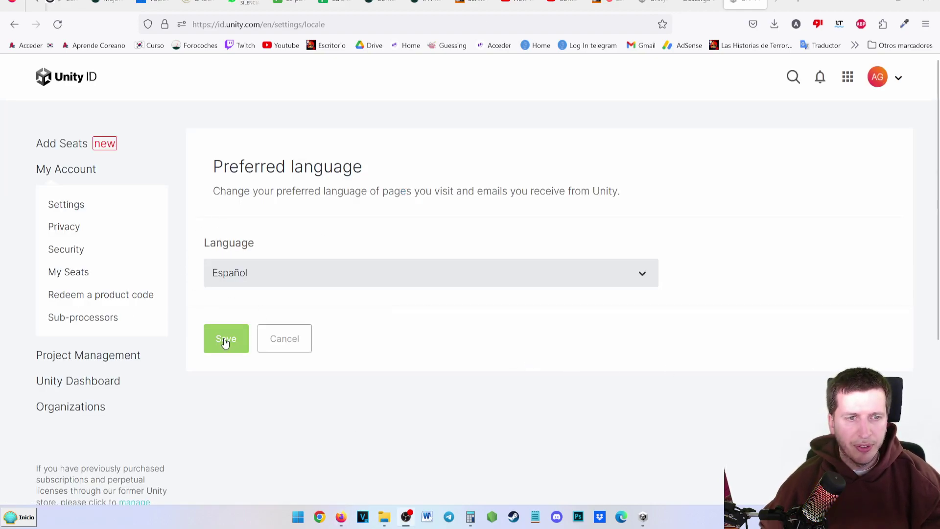
left_click(226, 340)
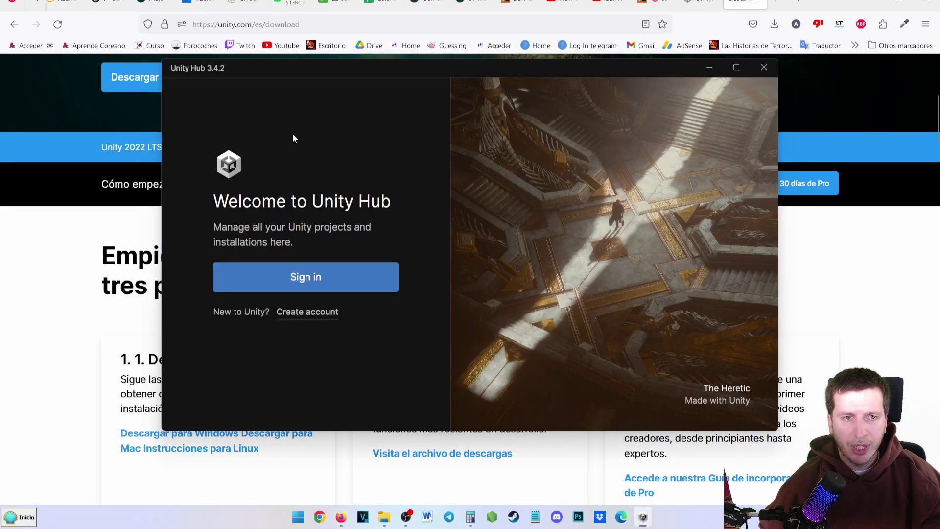
left_click(304, 277)
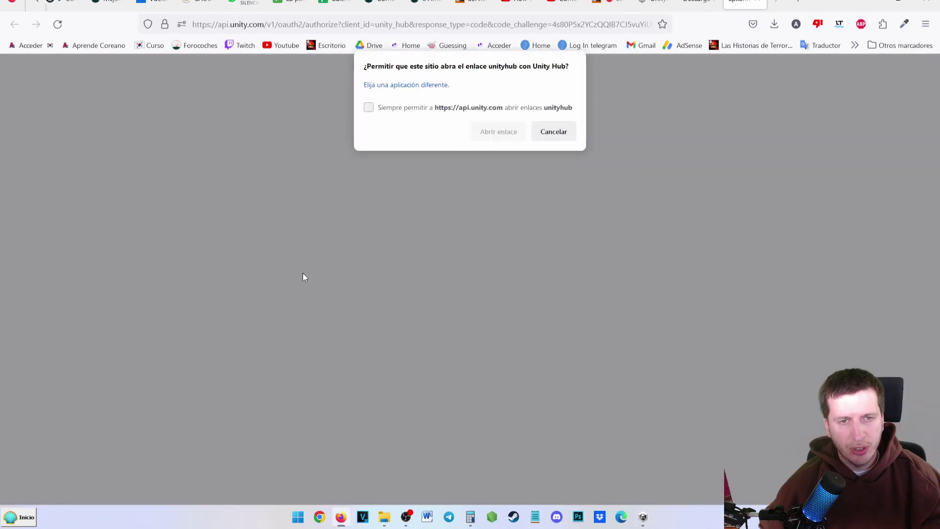
left_click(568, 136)
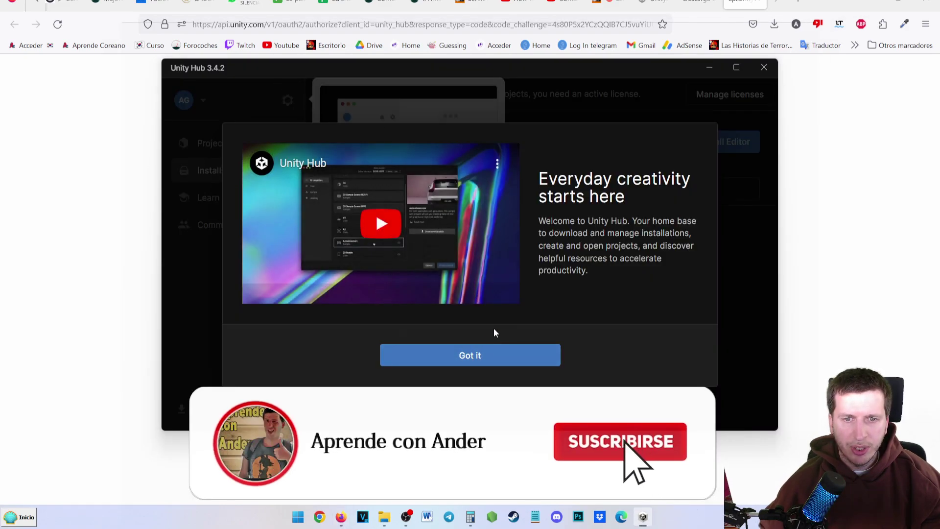
- Dismiss the intro, install the 2022.3.0f1 editor, skip licence activation and decline the light theme
left_click(495, 363)
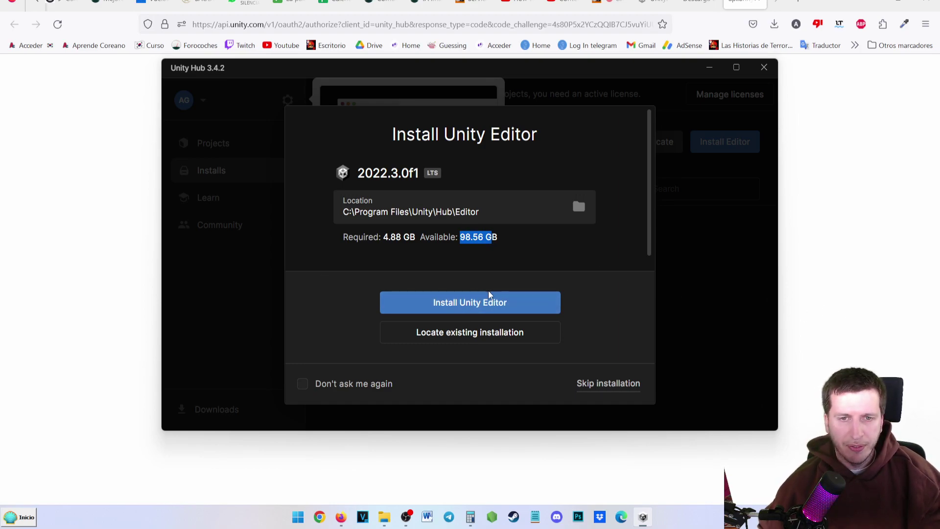
left_click(493, 303)
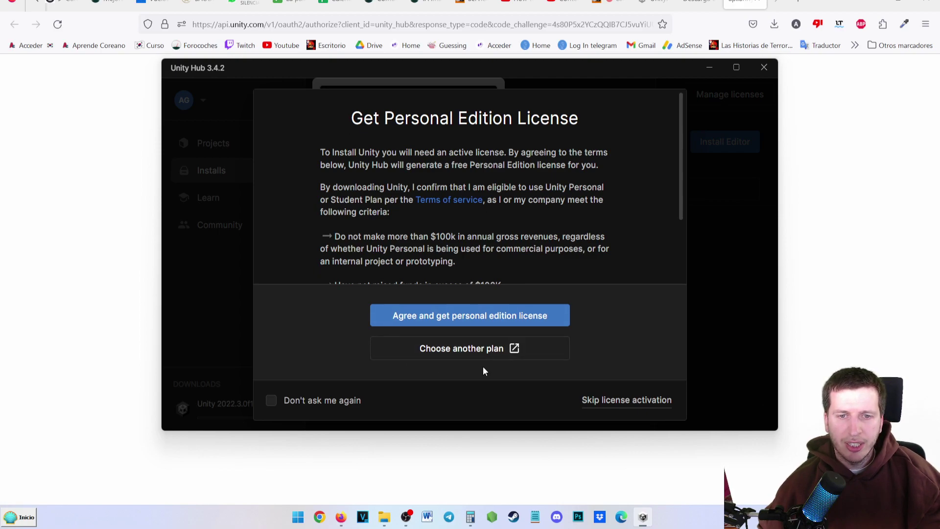
left_click(620, 400)
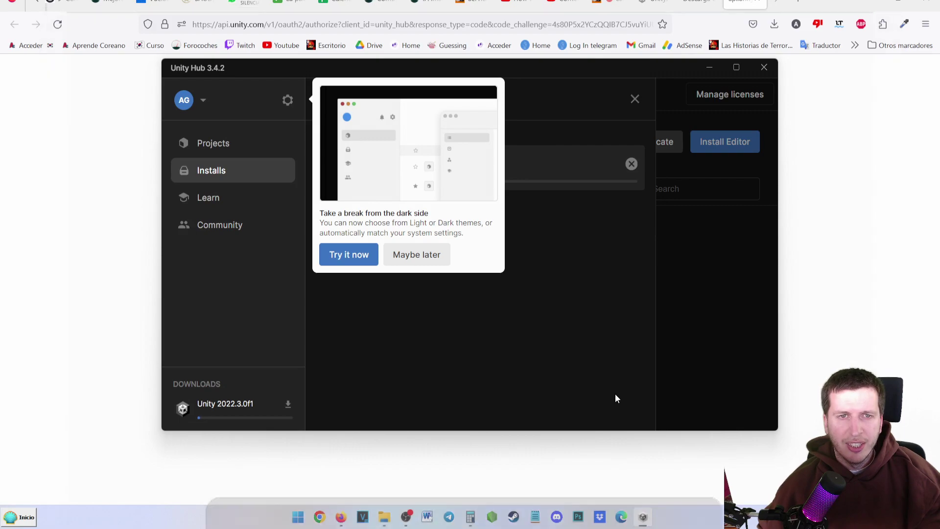
left_click(446, 259)
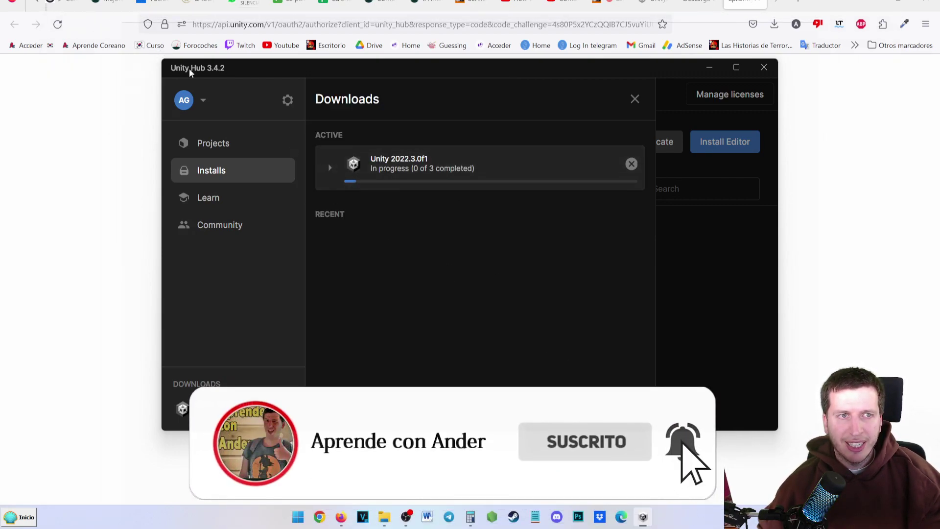
left_click_drag(191, 73, 206, 82)
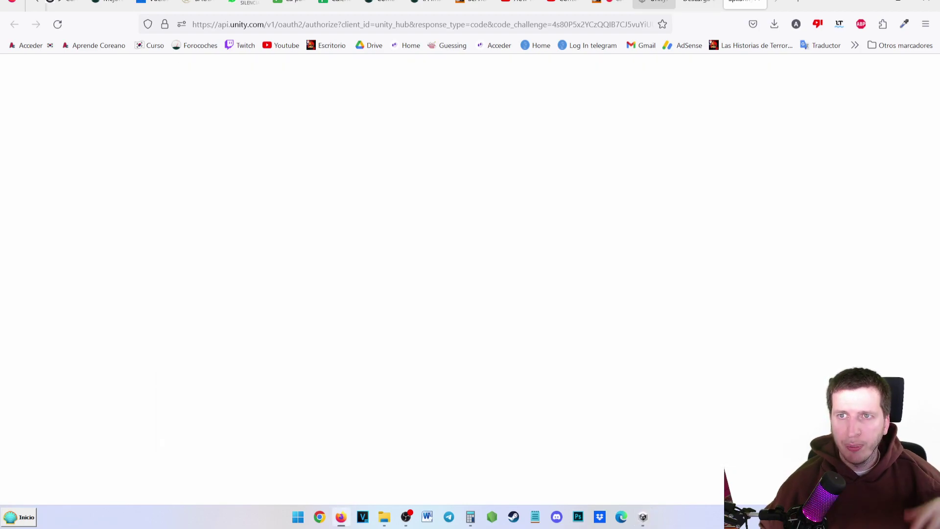
left_click(699, 4)
- Scroll through the Unity download page to look over its sections
scroll(504, 319, "down", 5)
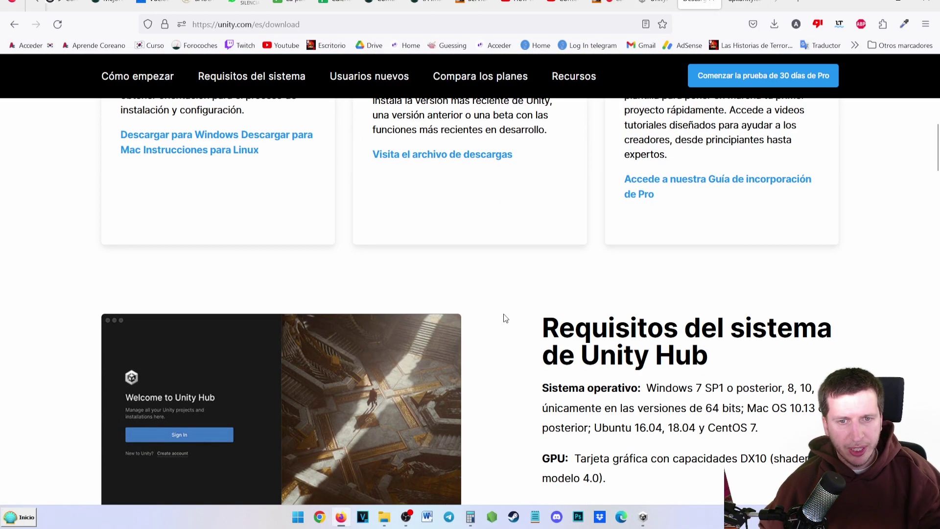
scroll(477, 259, "up", 2)
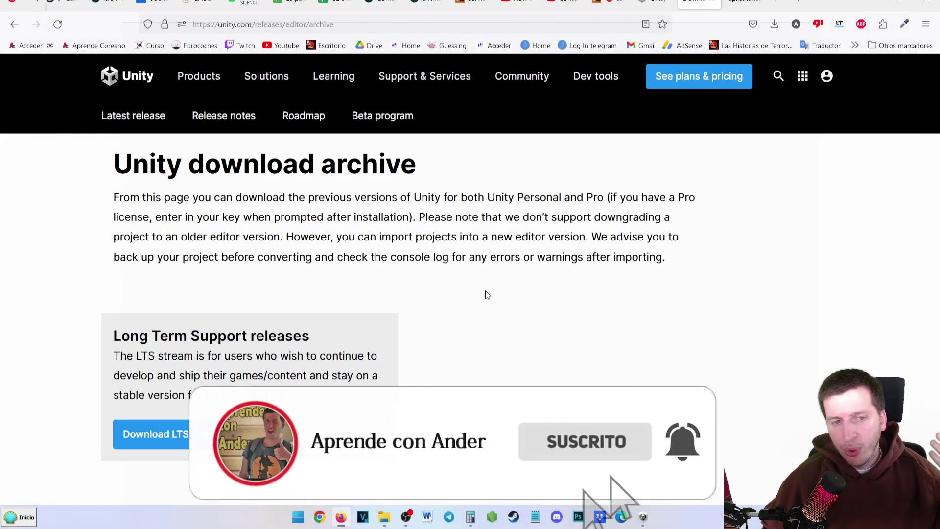
scroll(487, 295, "down", 6)
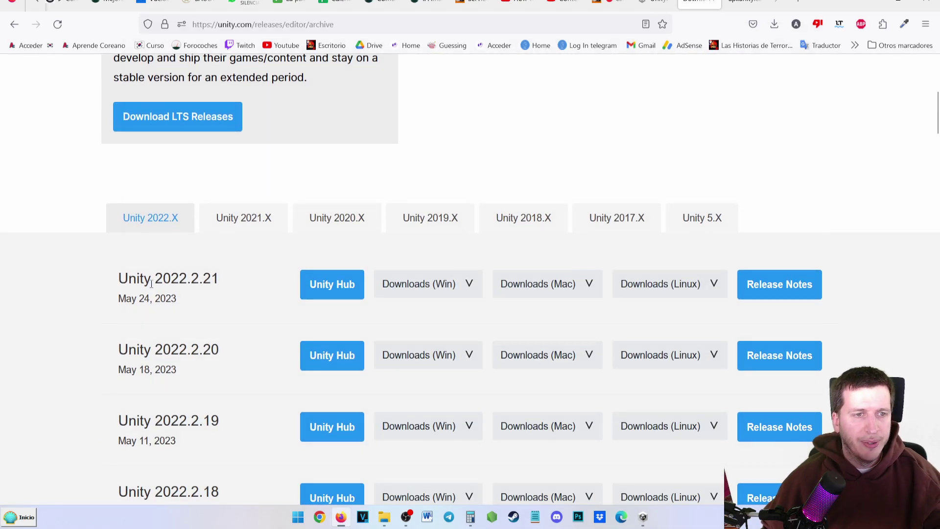
scroll(124, 375, "down", 1)
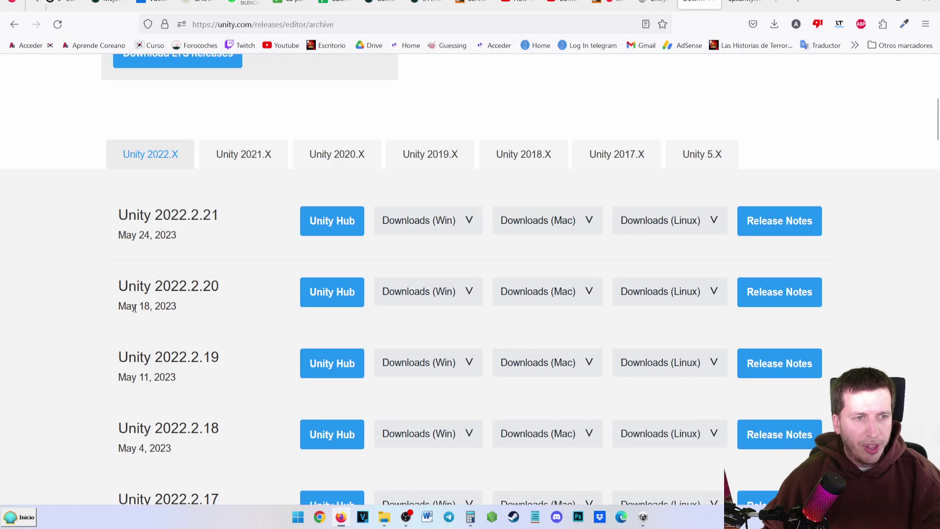
scroll(142, 251, "down", 1)
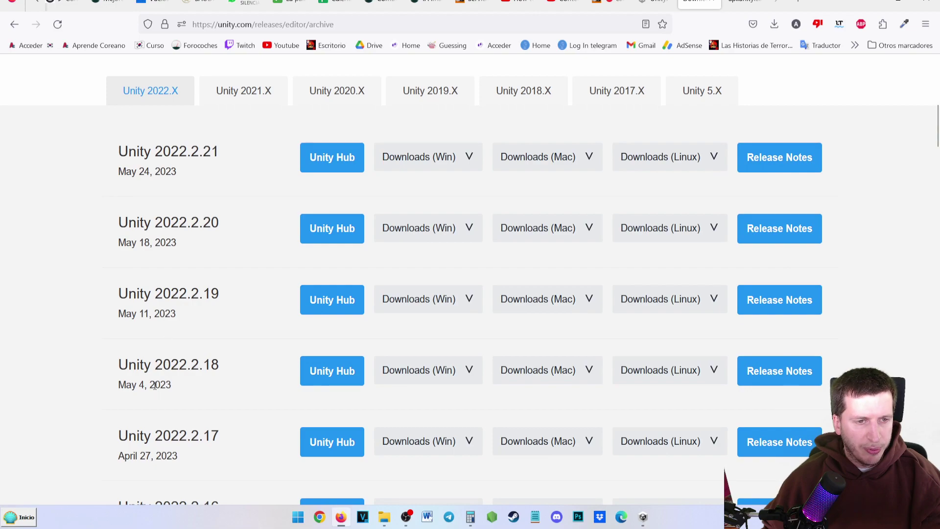
scroll(154, 385, "down", 1)
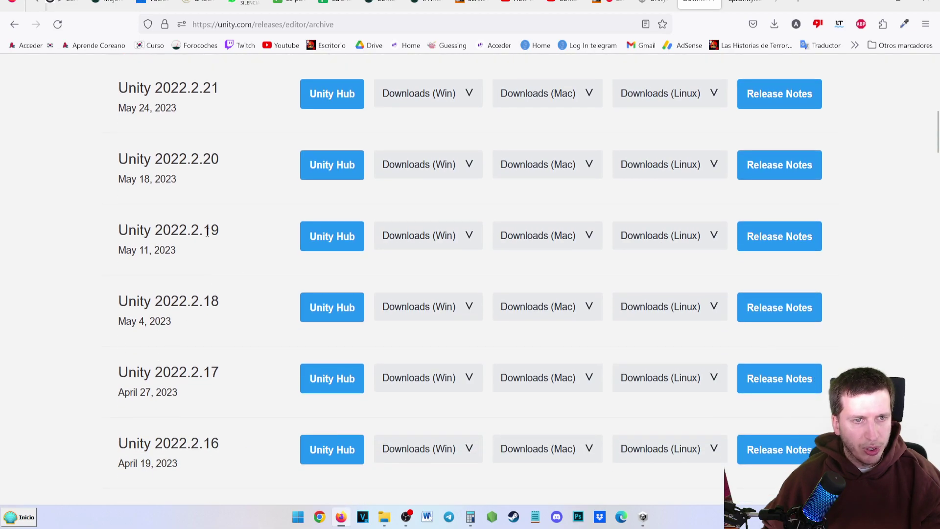
scroll(216, 184, "up", 2)
scroll(215, 215, "down", 5)
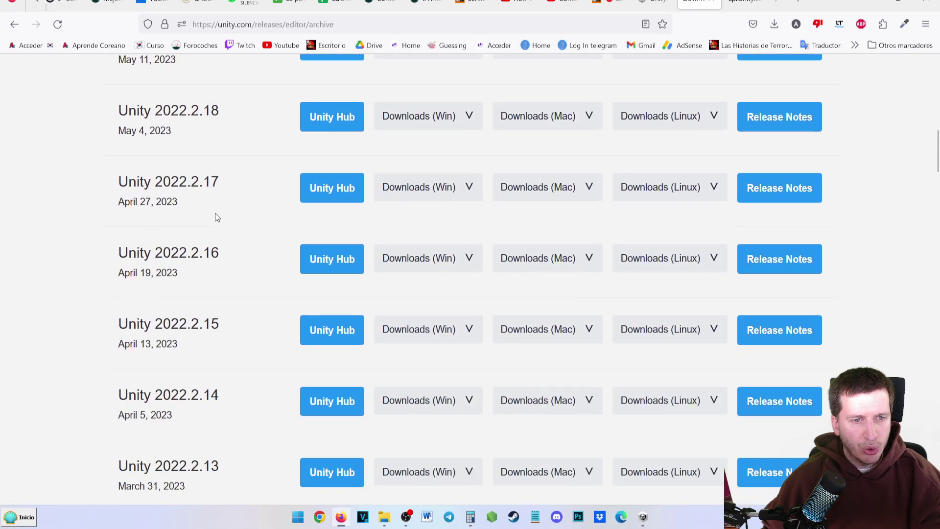
scroll(215, 215, "down", 3)
scroll(216, 213, "down", 2)
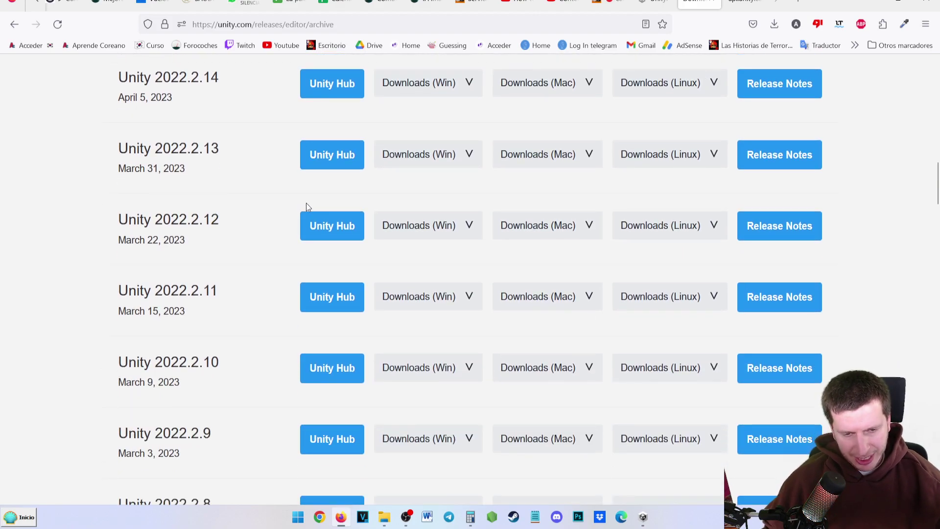
scroll(308, 226, "down", 2)
scroll(309, 255, "up", 4)
scroll(298, 267, "up", 4)
scroll(269, 256, "up", 4)
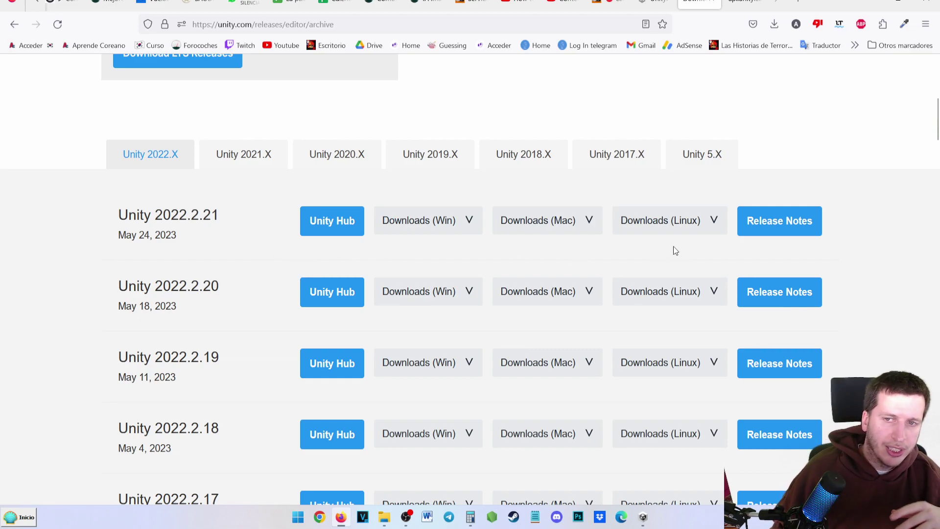
- Browse the archive tabs for Unity 2017.X through 2022.X, ending on the 2018.X releases
left_click(267, 165)
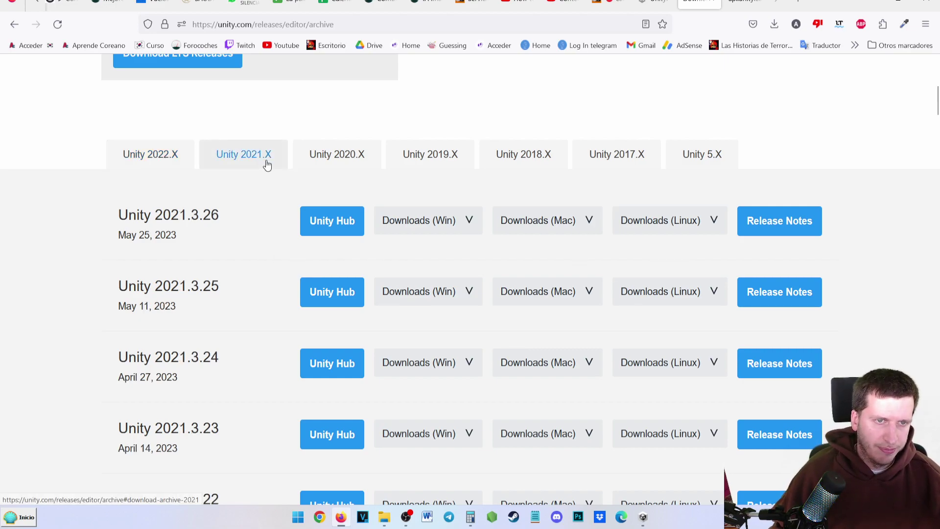
left_click(191, 160)
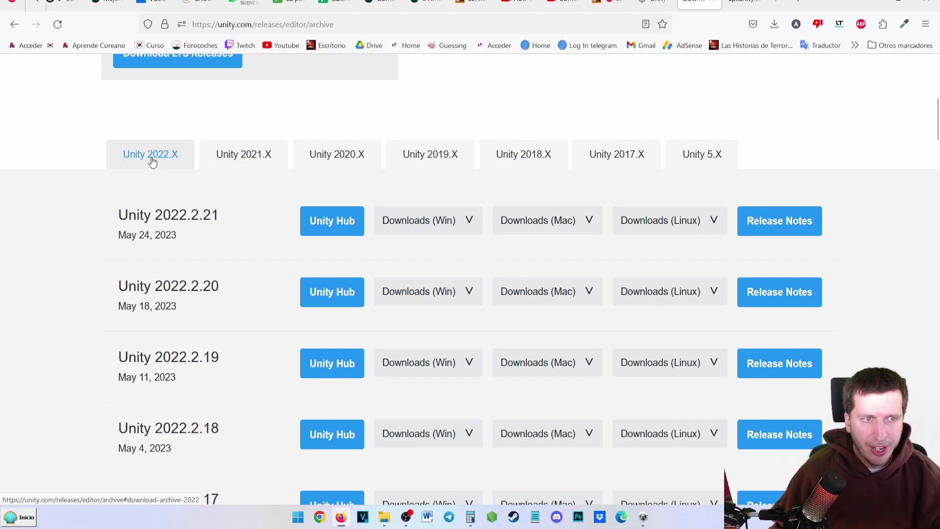
left_click(236, 157)
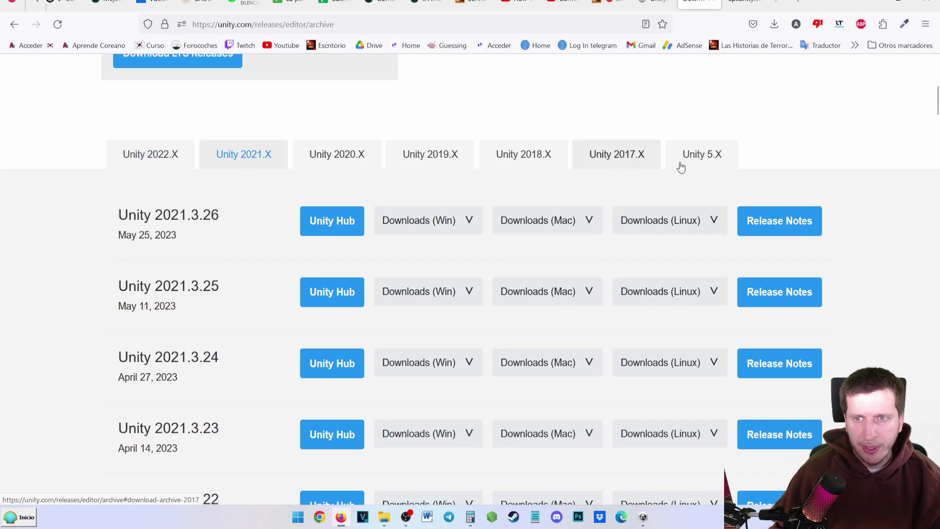
left_click(607, 155)
left_click(553, 155)
left_click(401, 158)
left_click(315, 157)
left_click(205, 161)
left_click(168, 165)
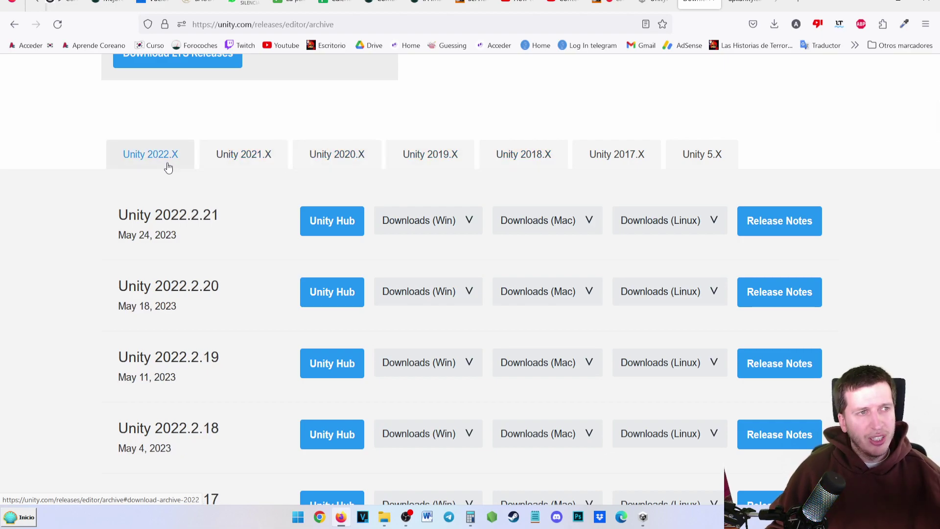
left_click(546, 161)
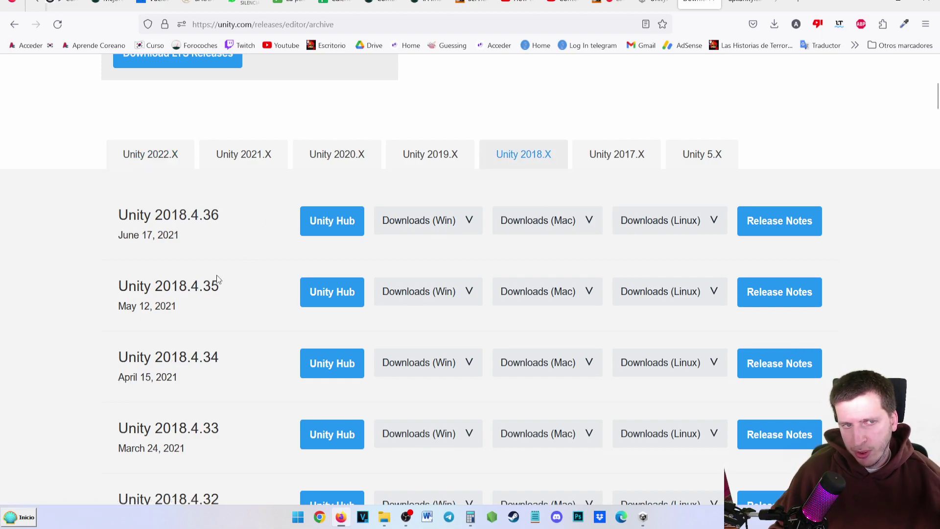
left_click(152, 161)
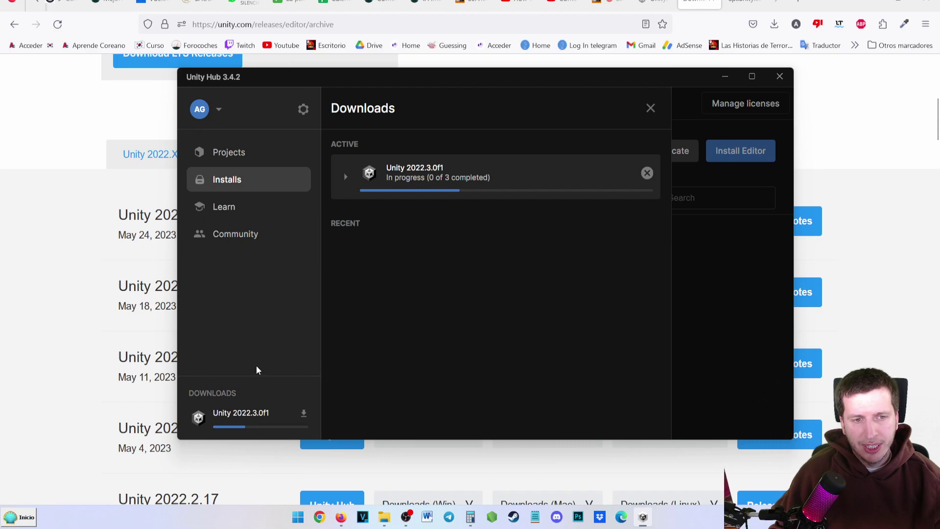
- Return to Unity Hub and list the editor versions available to install
key("alt+Tab")
key("alt+Tab")
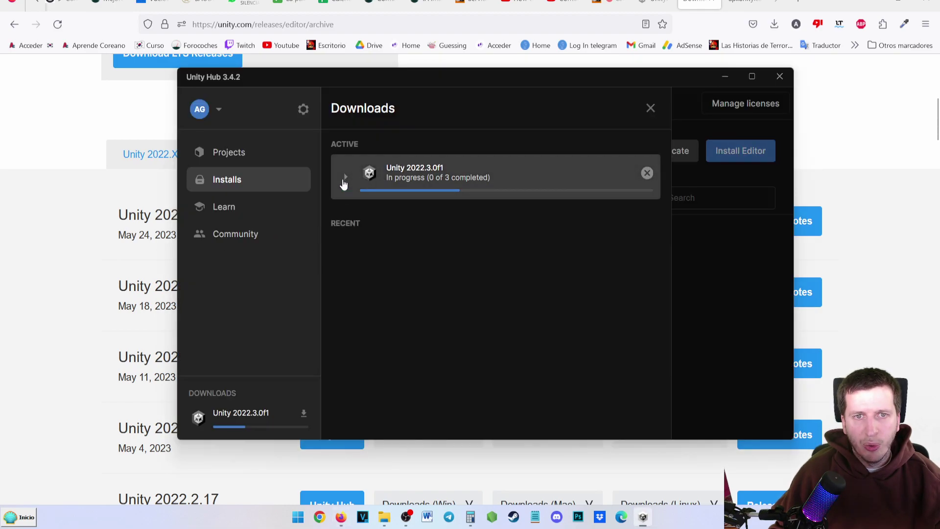
key("alt+Tab")
scroll(225, 251, "up", 2)
key("alt+Tab")
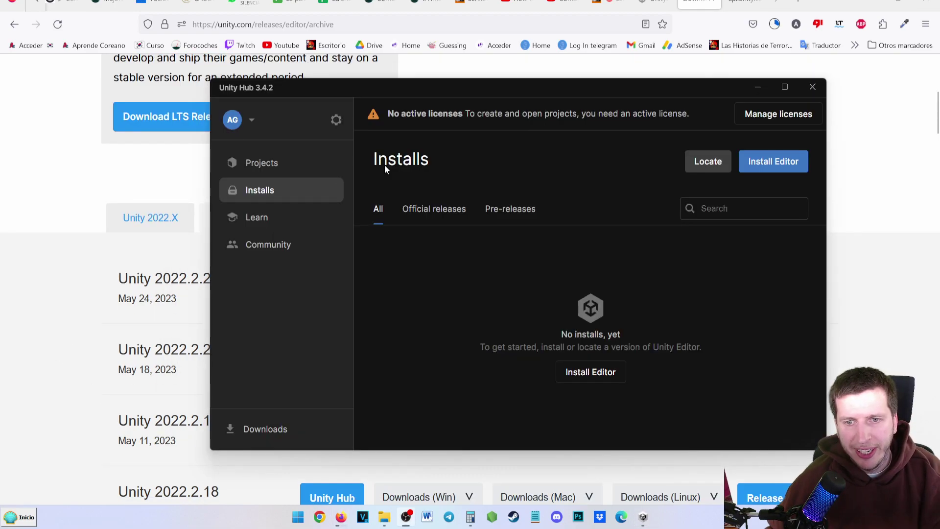
left_click(757, 164)
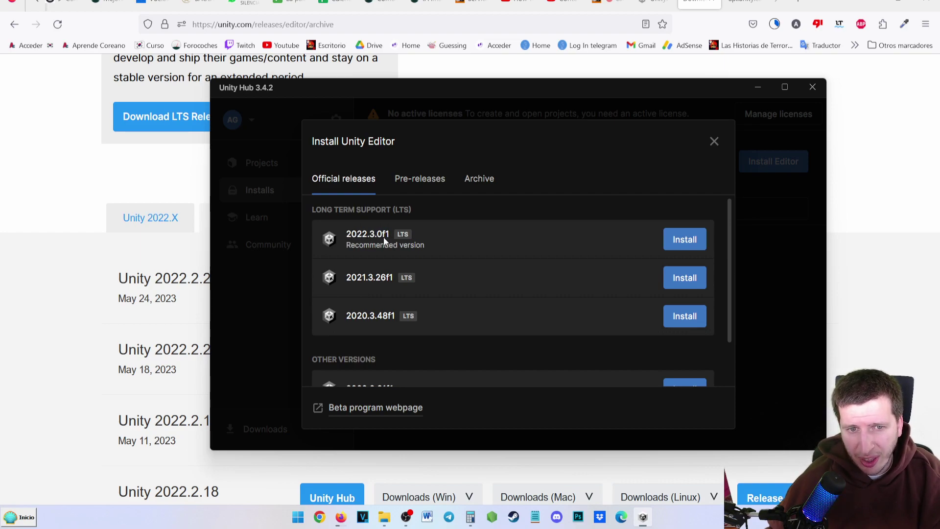
- Look through the Pre-releases and Archive tabs, then pick 2022.3.0f1 LTS for installation
scroll(399, 245, "down", 2)
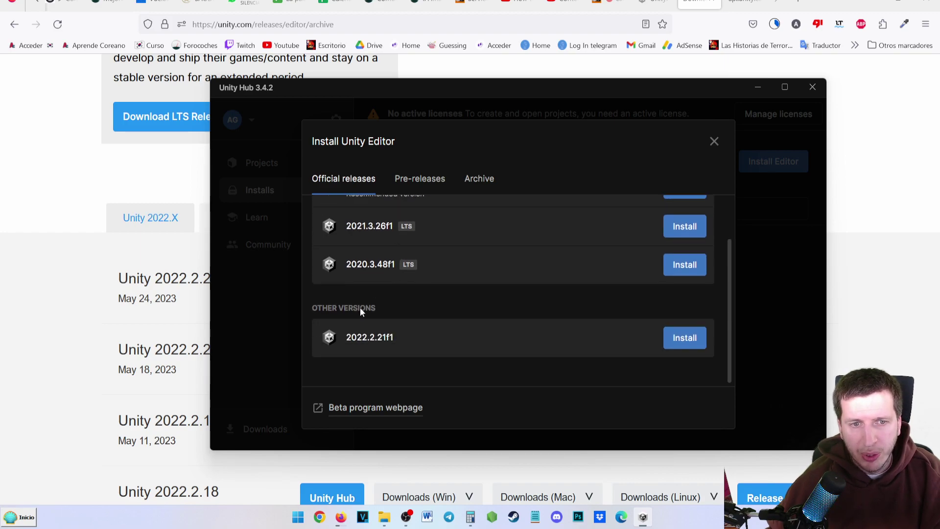
left_click(431, 176)
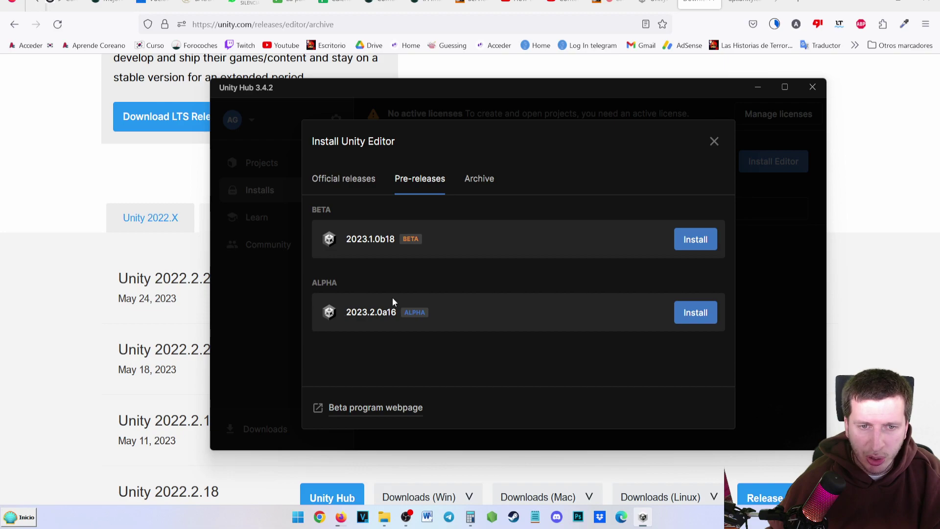
left_click(479, 176)
left_click(414, 179)
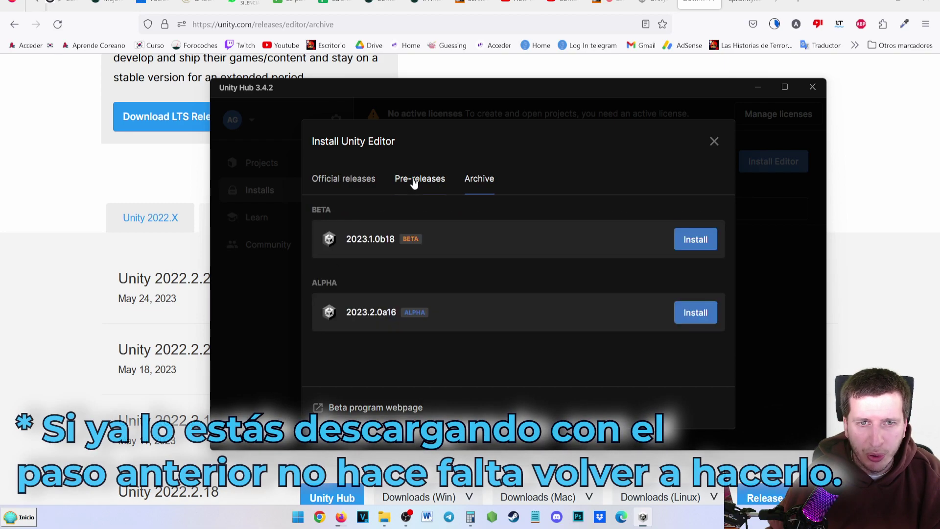
left_click(375, 178)
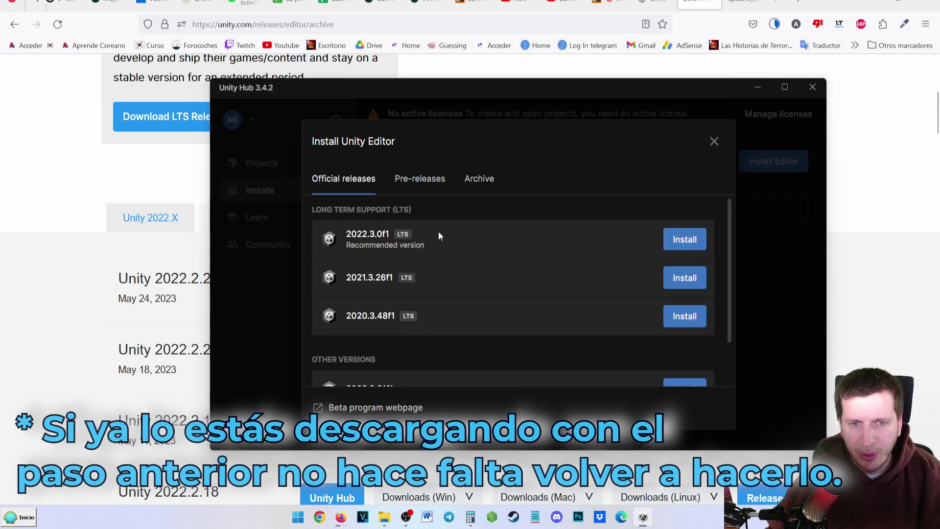
left_click(682, 238)
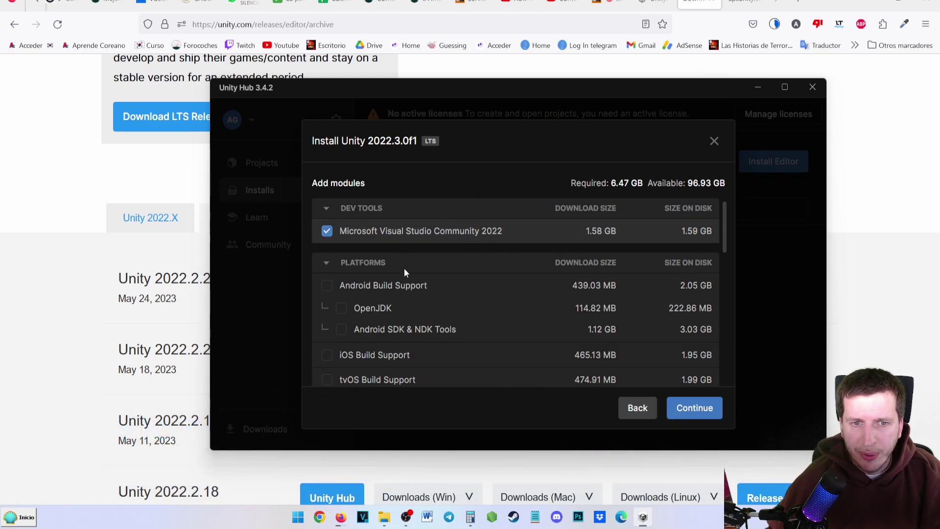
- Review the optional modules offered for Unity 2022.3.0f1
scroll(483, 285, "down", 3)
scroll(482, 285, "down", 1)
scroll(482, 286, "down", 6)
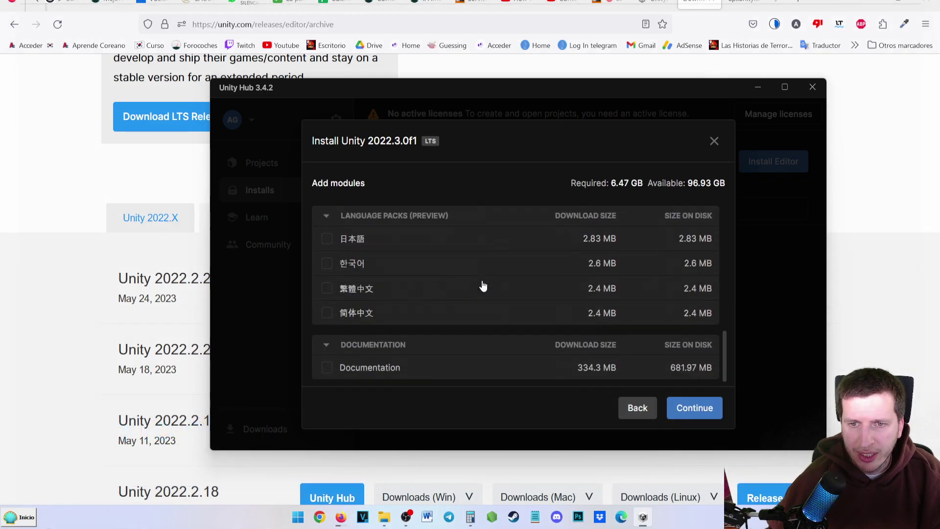
scroll(415, 297, "up", 1)
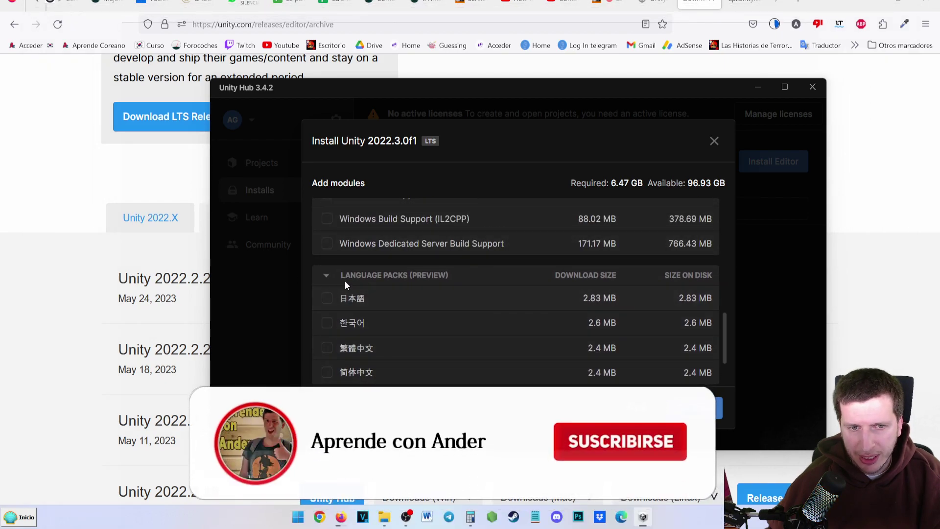
scroll(347, 295, "down", 1)
scroll(384, 327, "up", 3)
scroll(383, 327, "up", 4)
scroll(384, 327, "up", 3)
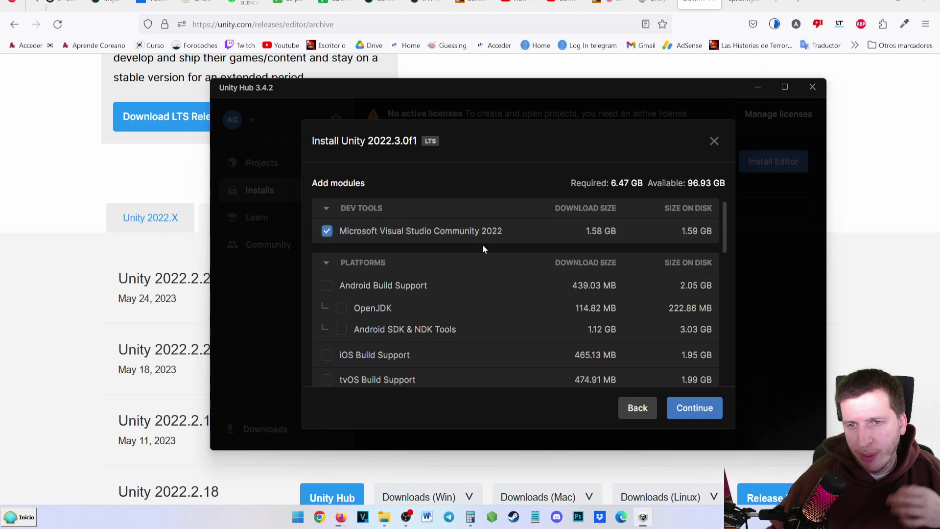
- Keep Visual Studio Community 2022 checked as the only module and continue to its licence terms
left_click(327, 231)
left_click(328, 232)
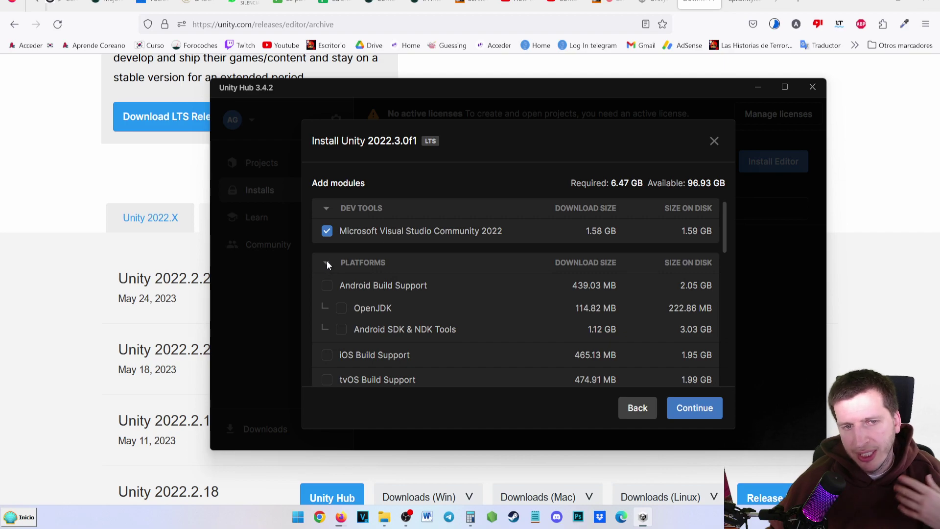
left_click(327, 231)
left_click(327, 232)
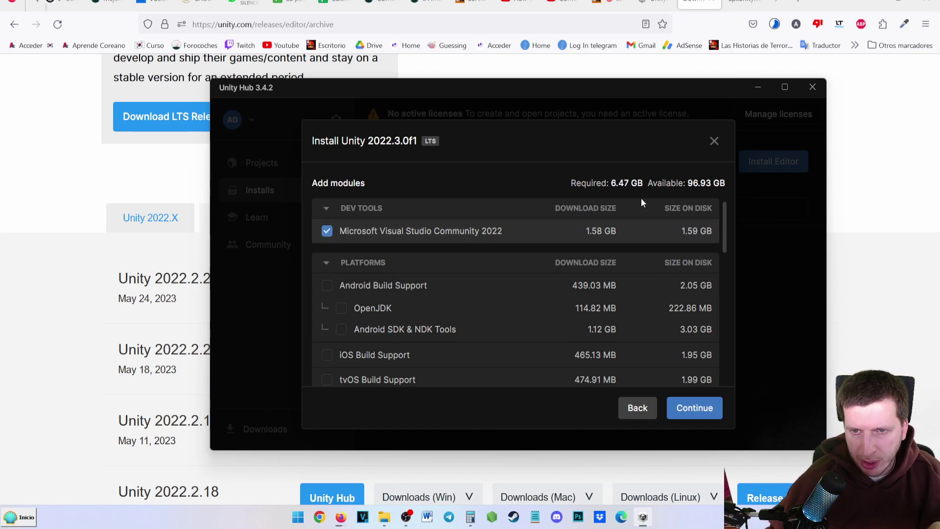
left_click(710, 413)
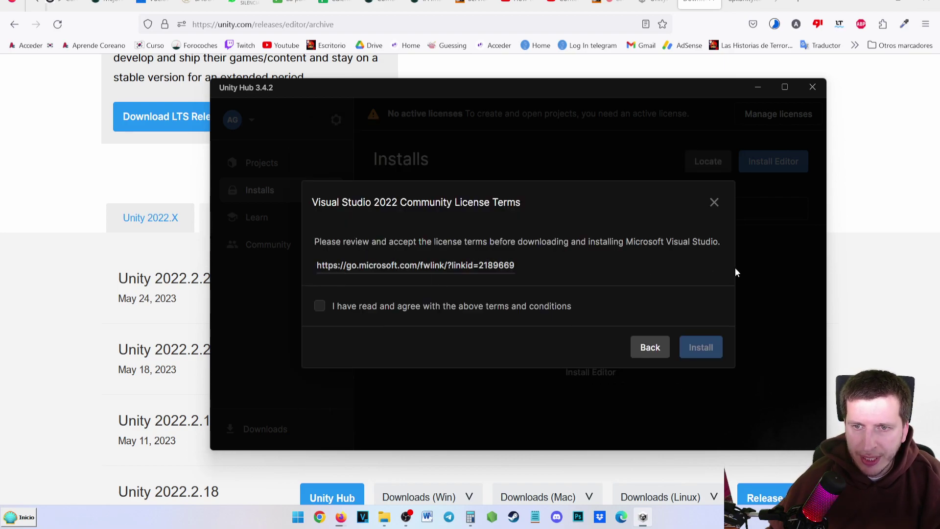
- Accept the Visual Studio licence, start the 2022.3.0f1 download, and go to the Learn page
left_click(319, 306)
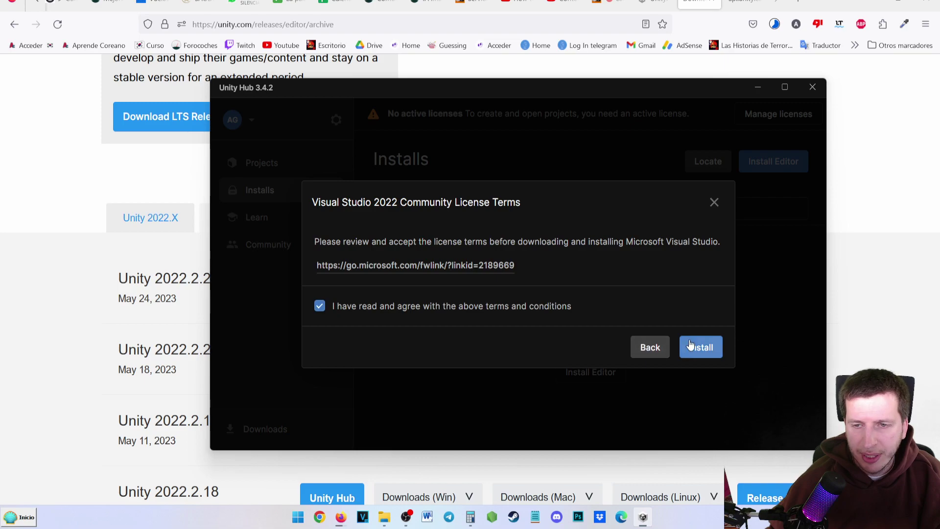
left_click(695, 346)
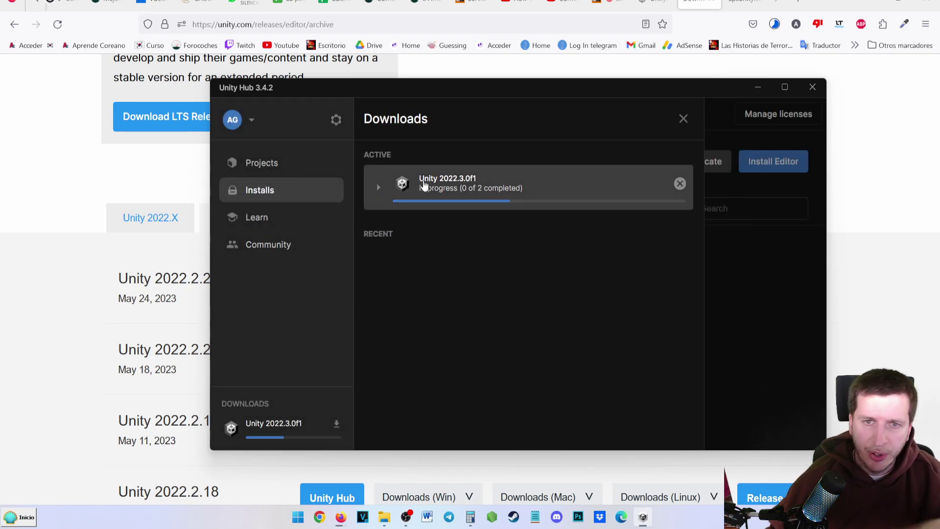
left_click(512, 203)
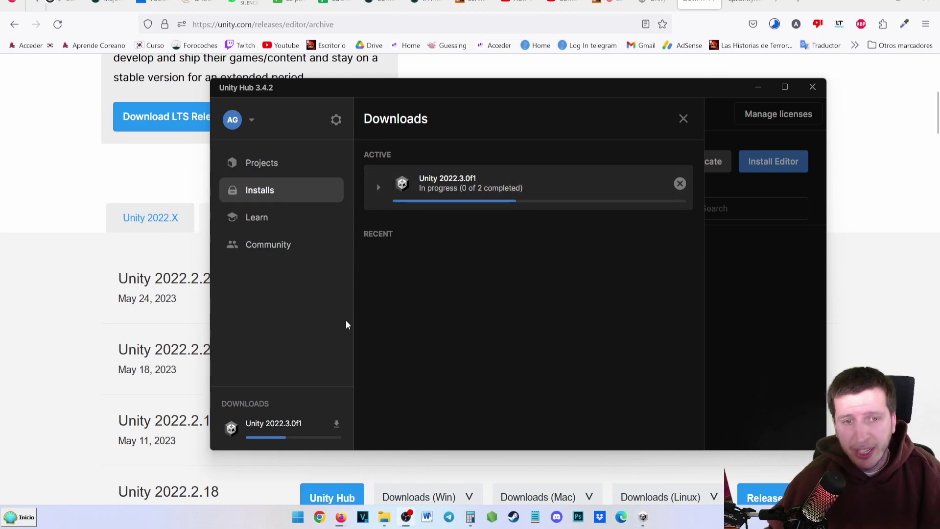
left_click(268, 218)
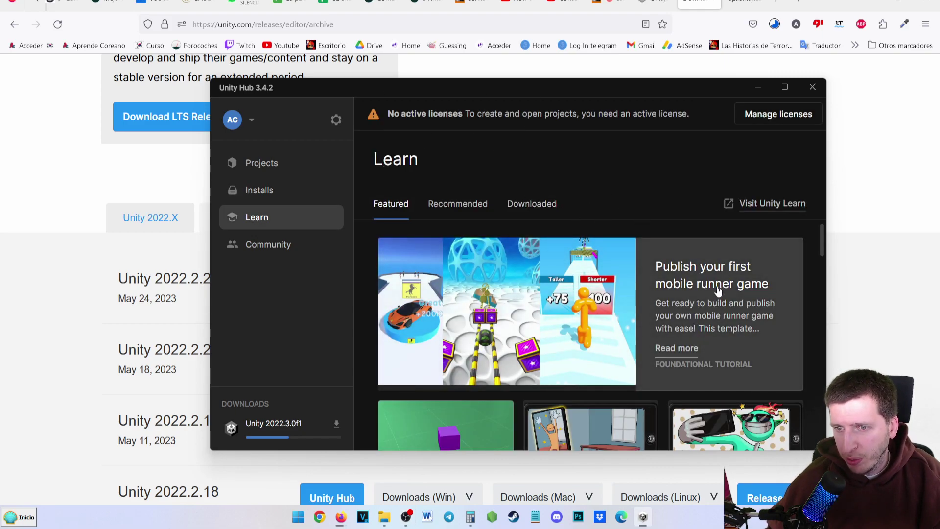
- Pick the Welcome to Unity Essentials card from the Learn list and view it on Unity Learn
scroll(648, 290, "down", 3)
scroll(656, 294, "up", 3)
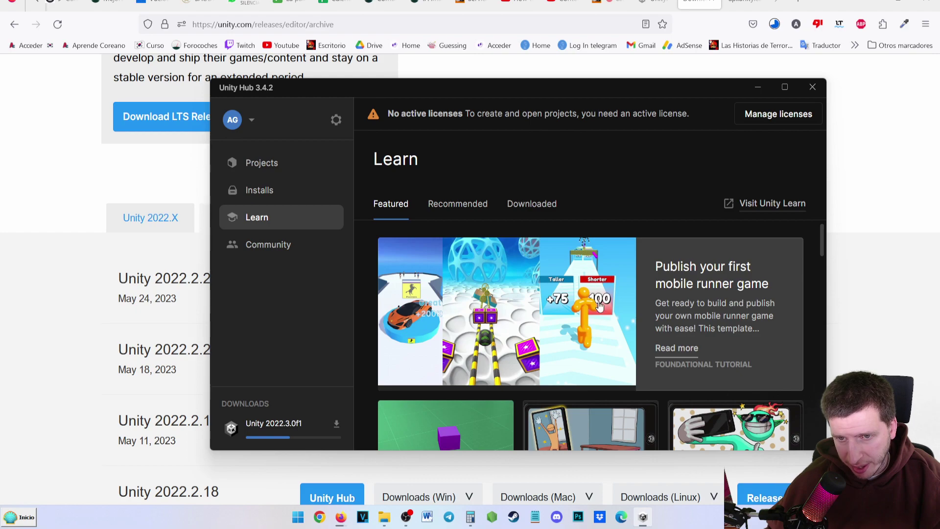
scroll(563, 363, "down", 5)
scroll(578, 323, "up", 3)
scroll(579, 317, "down", 1)
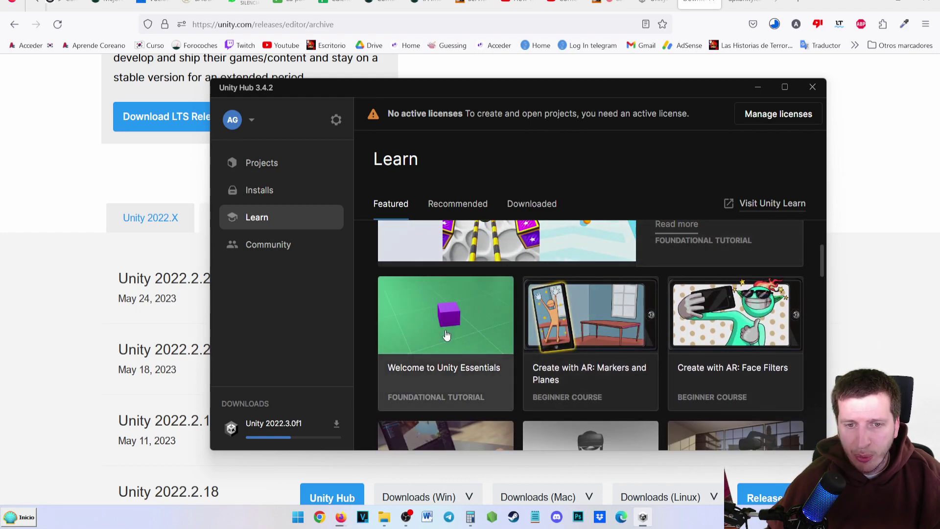
left_click(443, 363)
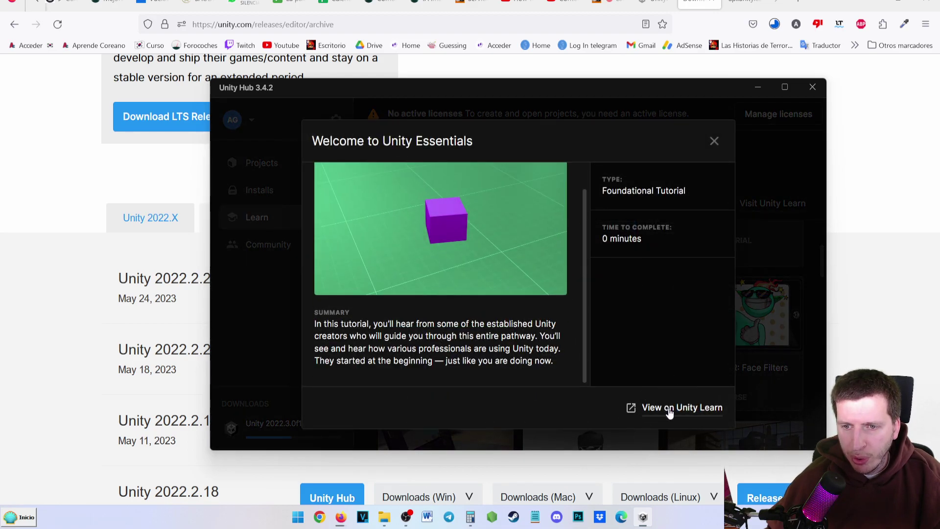
left_click(669, 411)
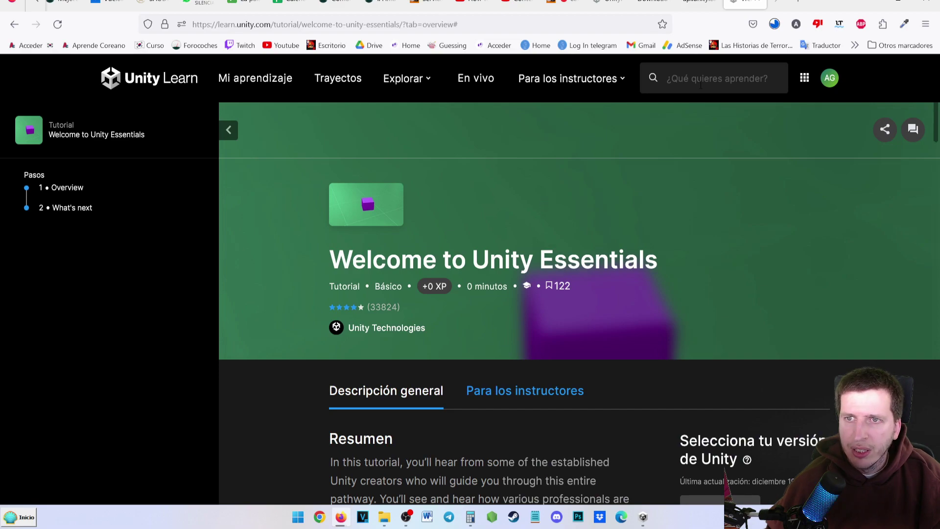
- Search Unity Learn for 'unity', start the ¿Cómo explorar Unity? mission and open ¿Qué significa tiempo real?
left_click(701, 84)
type("un")
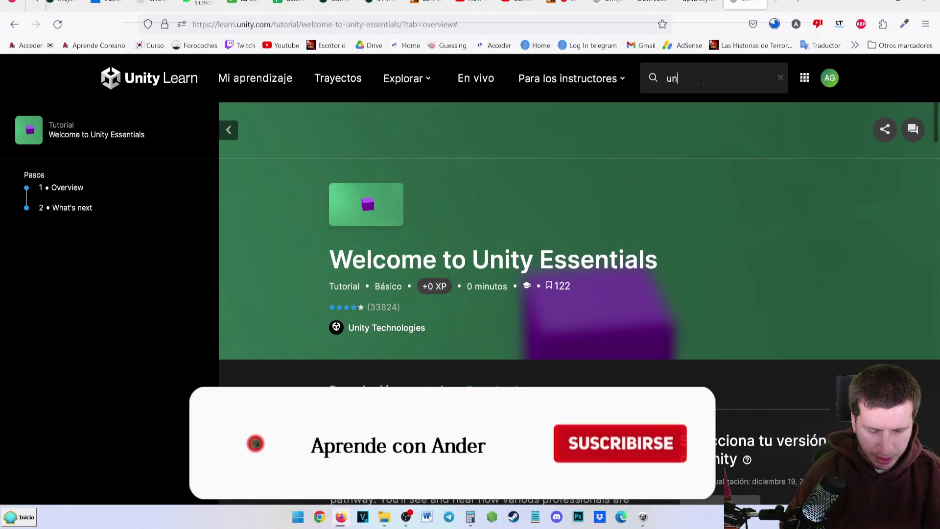
type("ity")
key("Return")
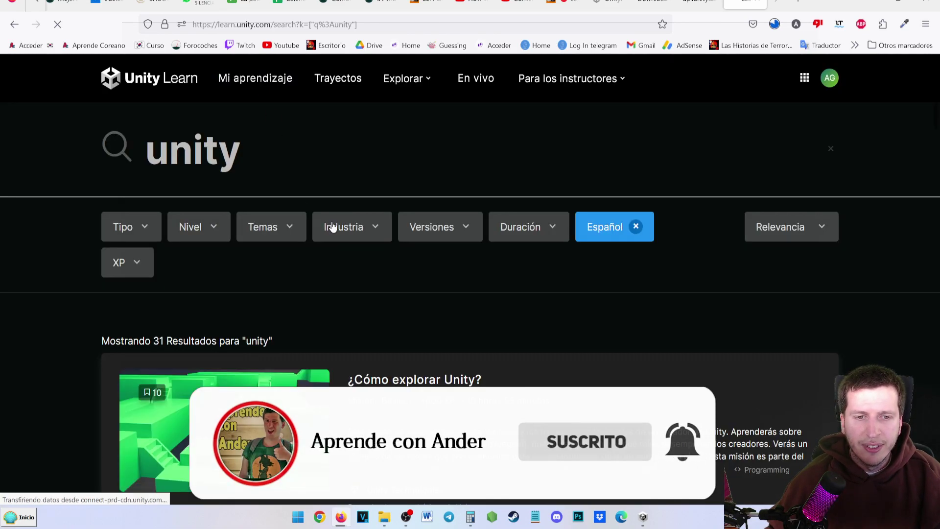
scroll(426, 353, "down", 2)
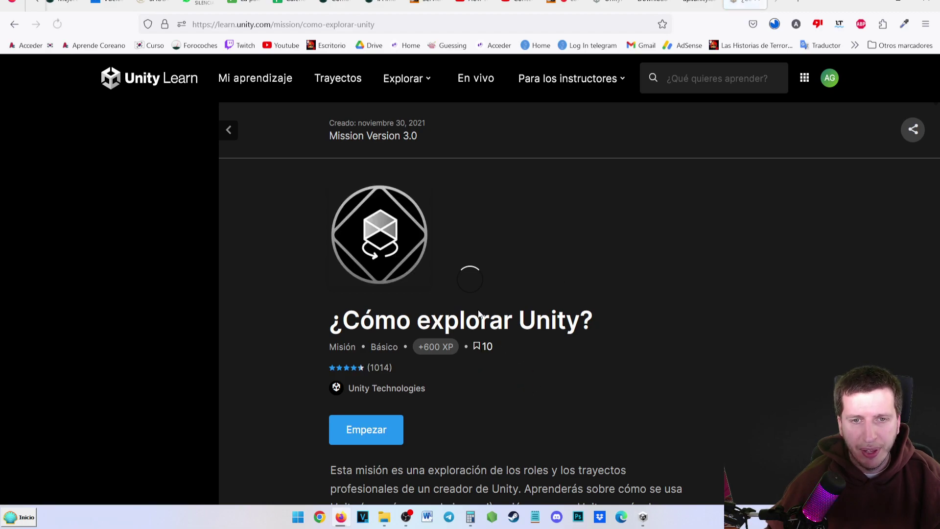
scroll(421, 339, "down", 3)
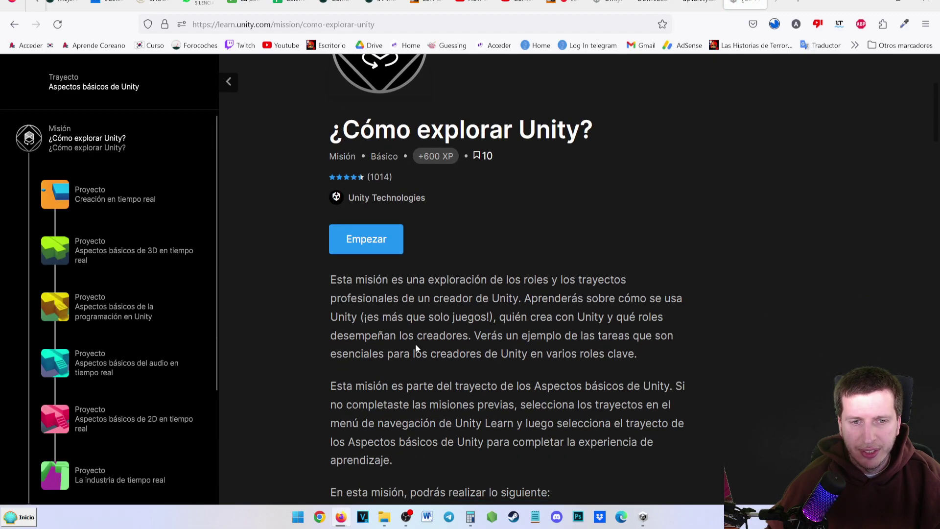
left_click(373, 253)
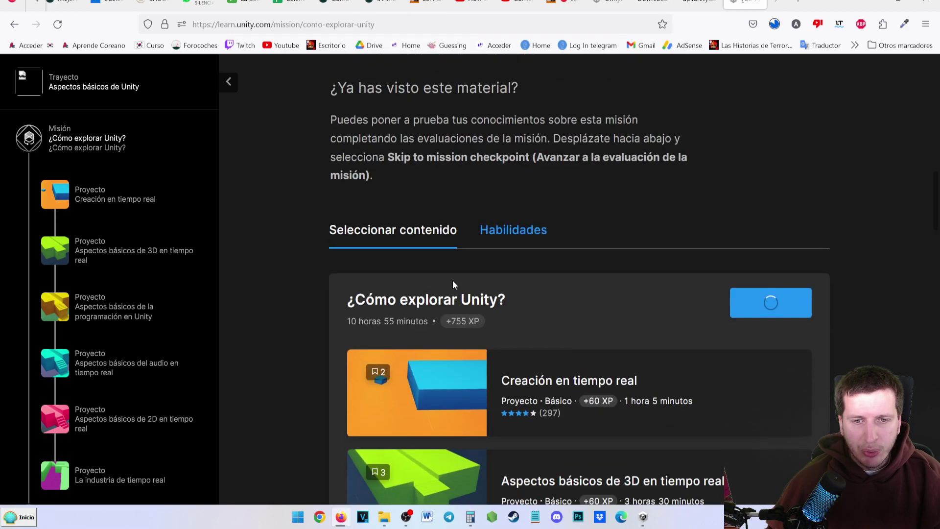
left_click(577, 247)
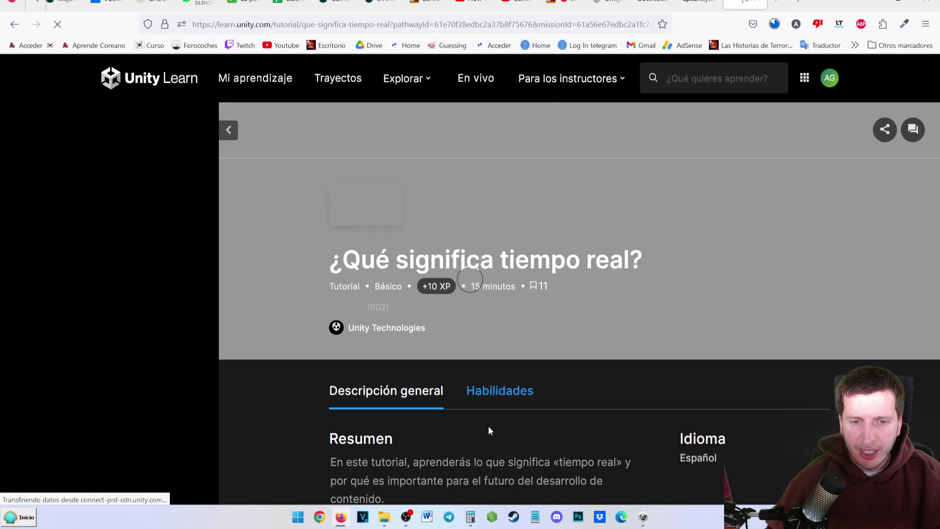
- Read through all four tutorial sections, collapse the sidebar, and close the tutorial page
scroll(566, 443, "down", 3)
scroll(532, 363, "down", 4)
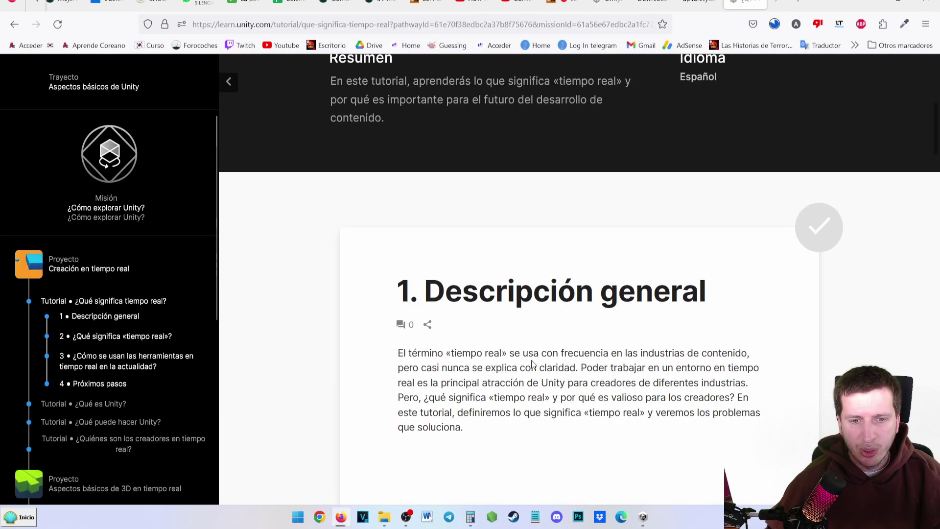
scroll(593, 290, "down", 4)
scroll(583, 313, "down", 4)
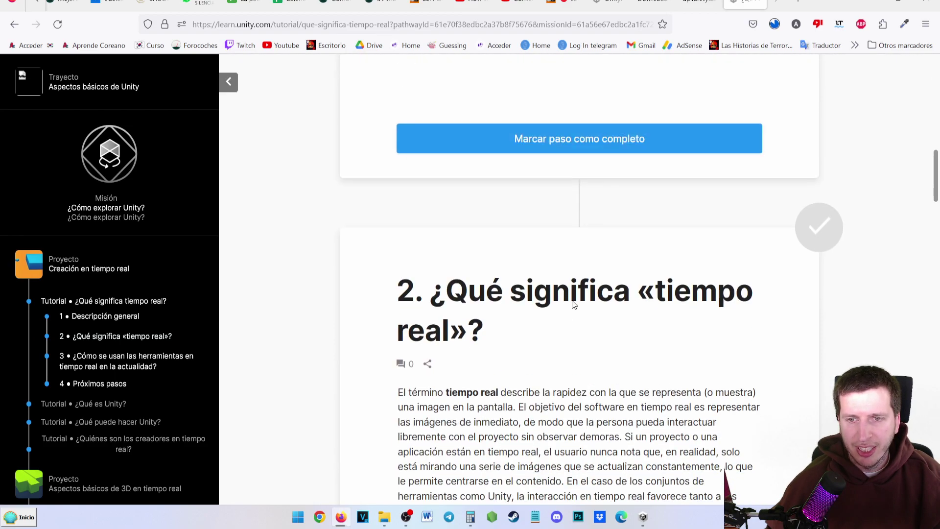
scroll(539, 288, "down", 4)
scroll(507, 277, "down", 4)
scroll(489, 267, "down", 4)
scroll(486, 249, "down", 7)
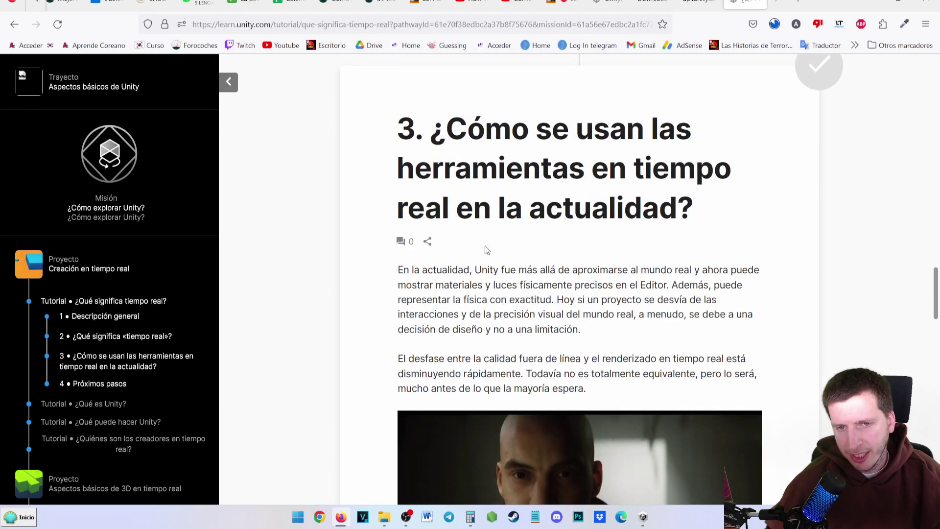
scroll(530, 284, "down", 4)
scroll(530, 285, "down", 5)
scroll(531, 286, "down", 8)
scroll(532, 289, "down", 4)
scroll(530, 289, "up", 5)
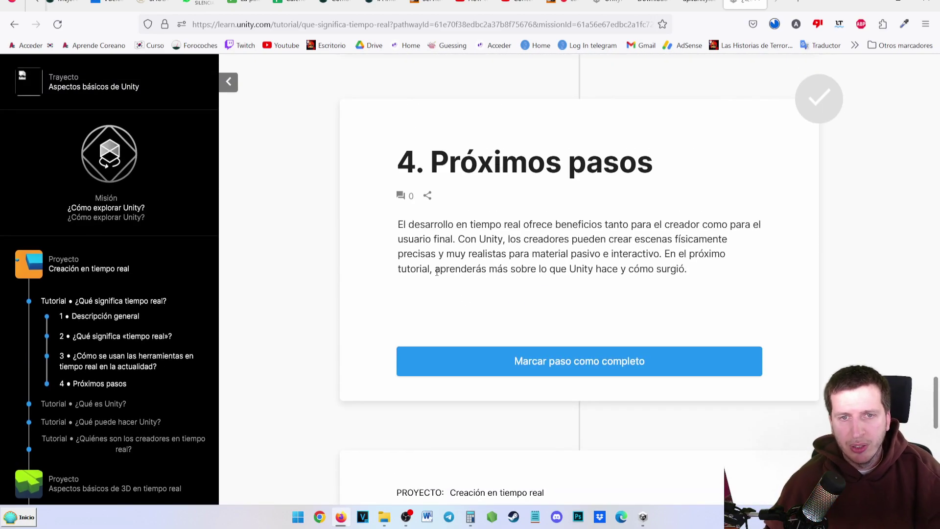
left_click(230, 83)
left_click(760, 2)
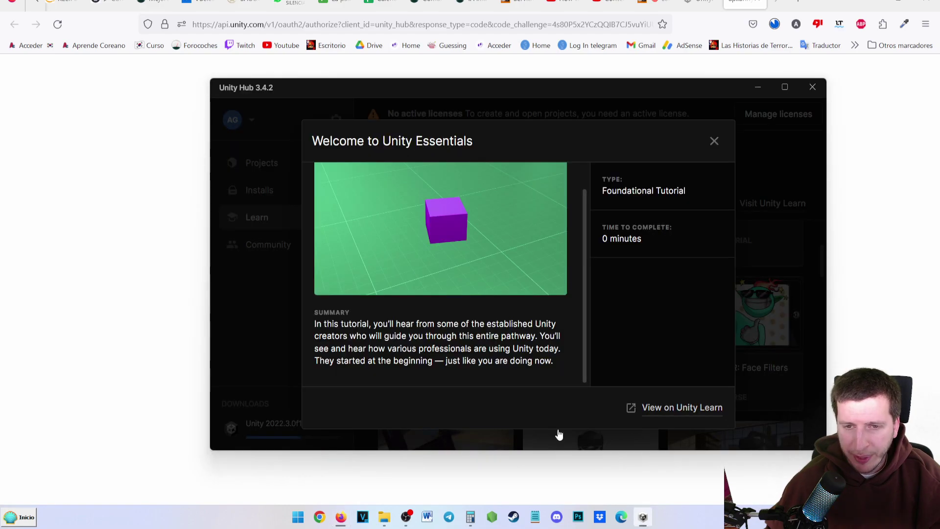
- Dismiss the welcome dialog, confirm 2022.3.0f1 under Installs, and try creating a new project
left_click(713, 141)
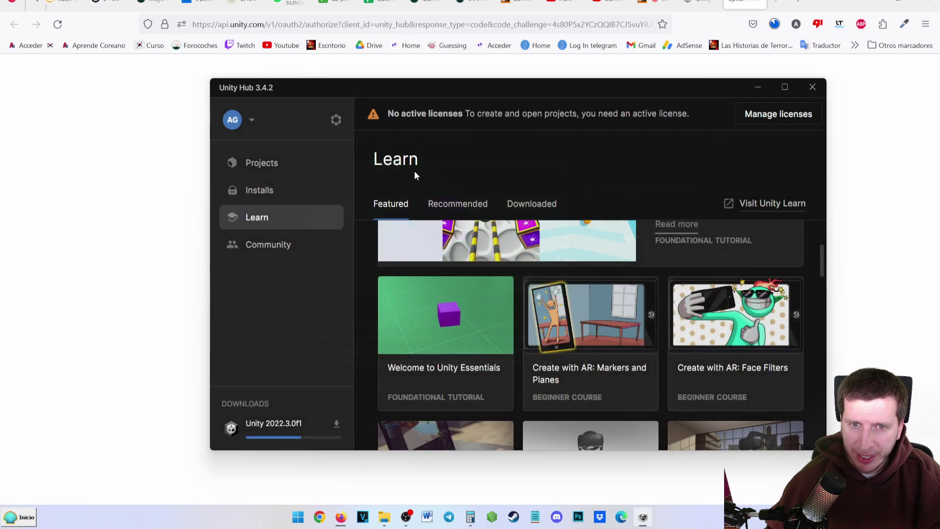
left_click(267, 198)
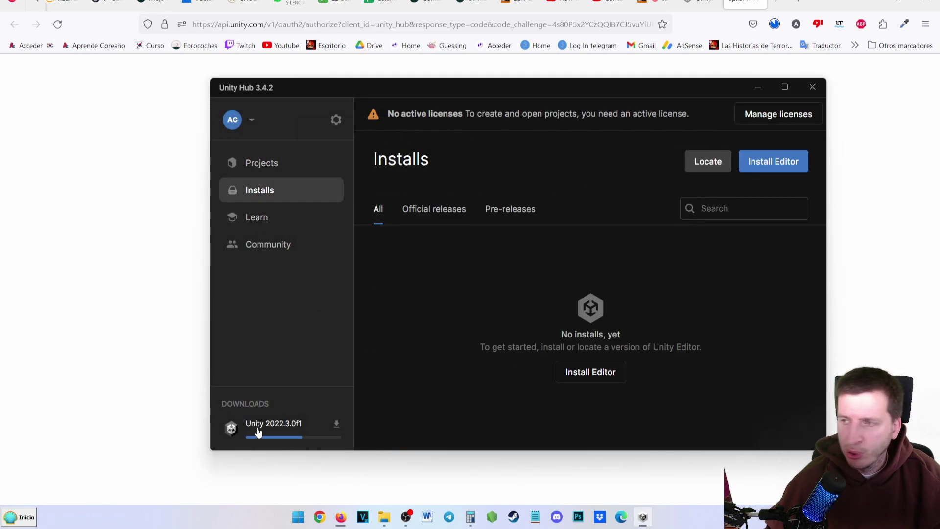
left_click(266, 223)
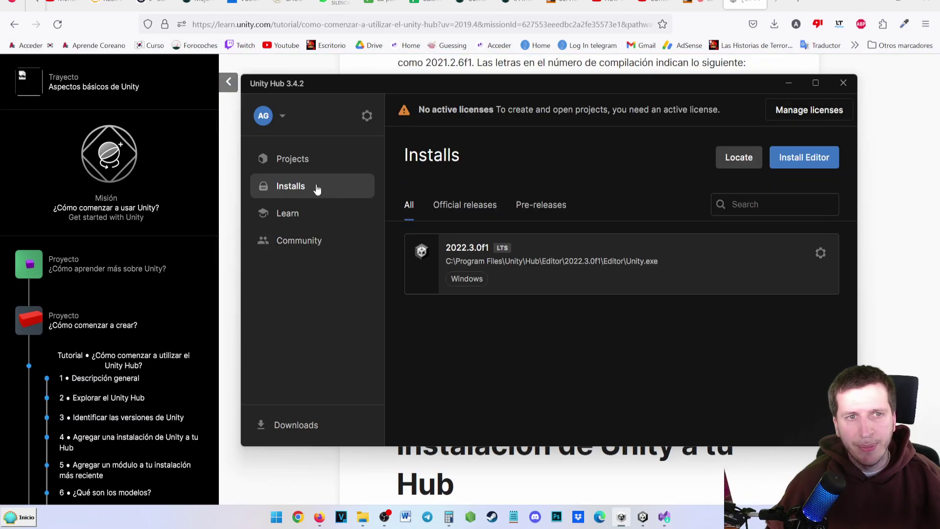
left_click(293, 159)
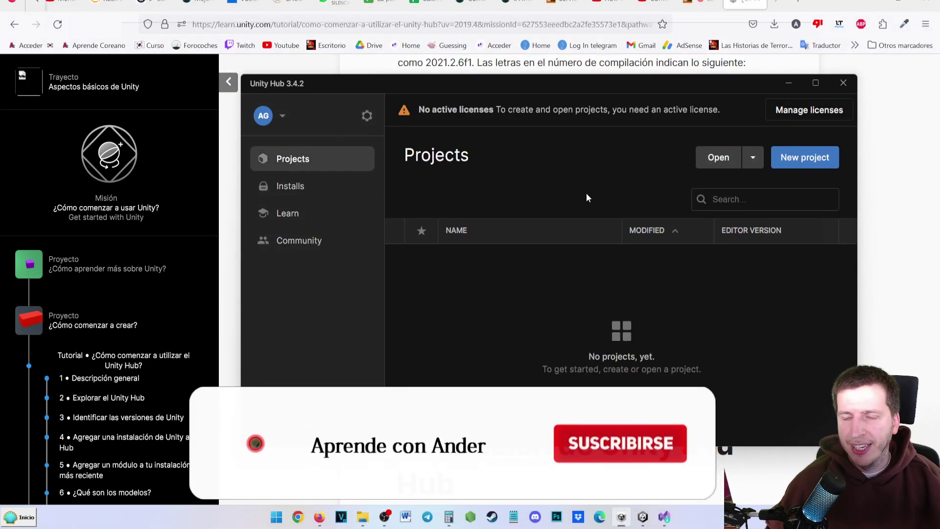
left_click(801, 159)
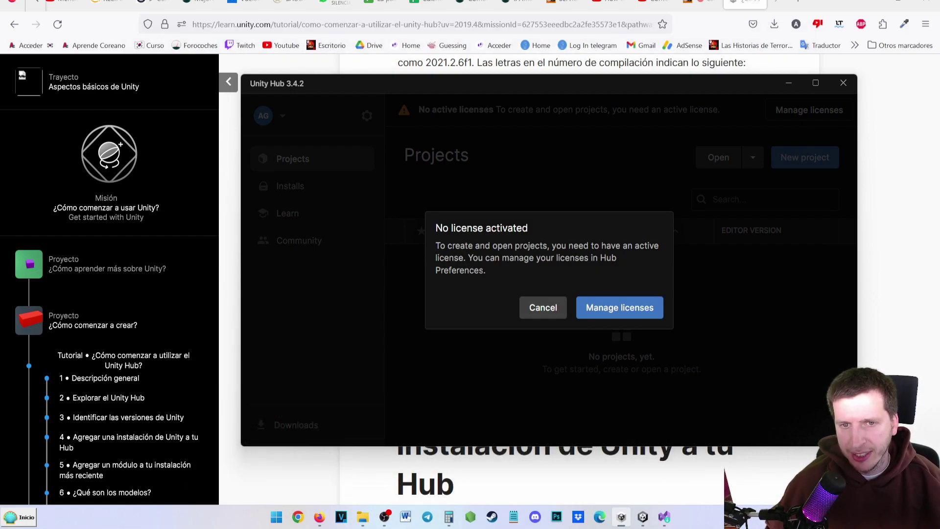
- Add and activate a free Personal Edition license after accepting its terms, then close Preferences
left_click(604, 313)
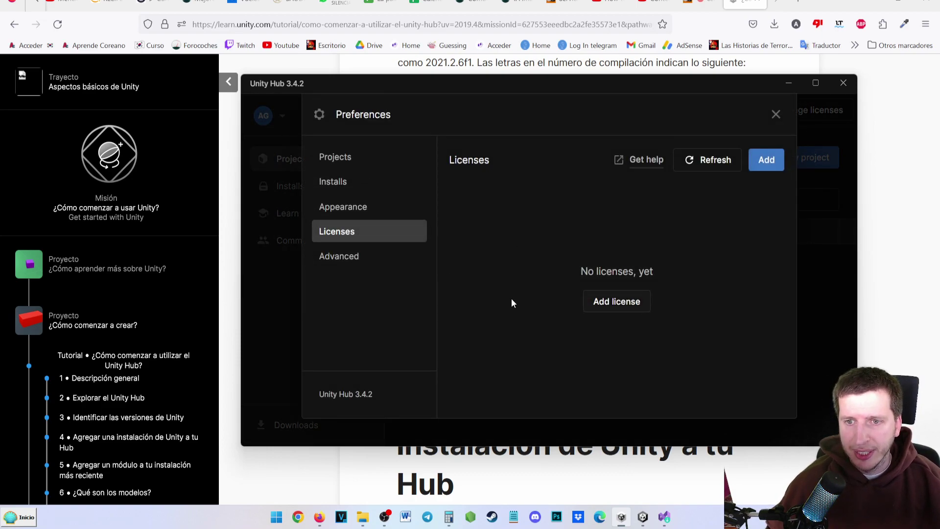
left_click(627, 307)
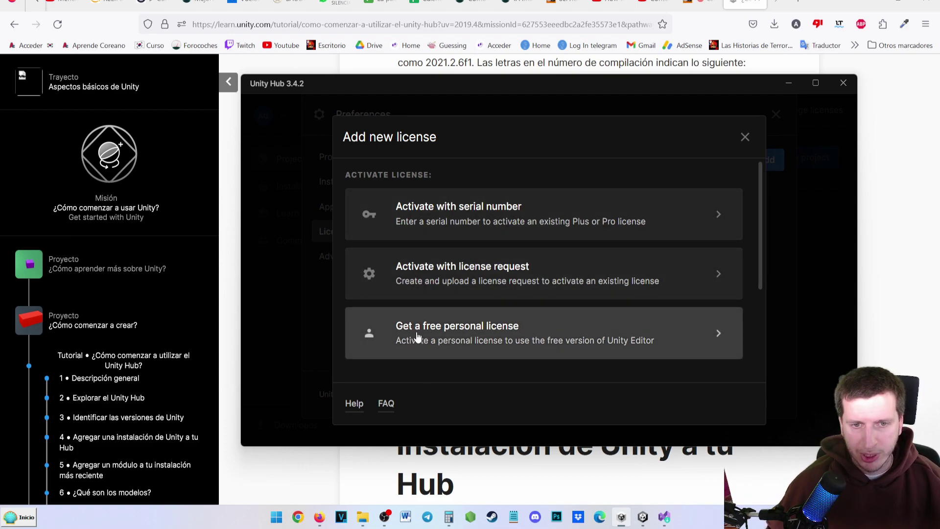
left_click(569, 336)
scroll(479, 255, "down", 1)
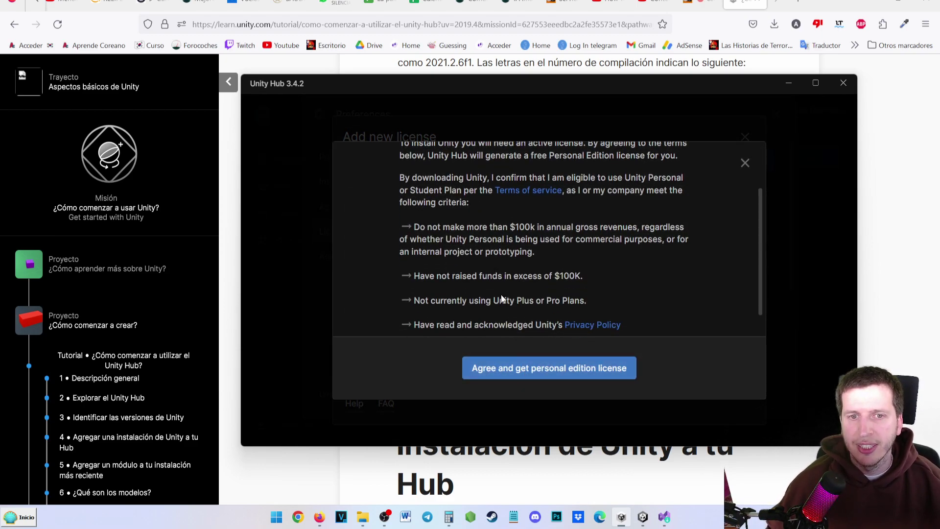
scroll(504, 300, "down", 1)
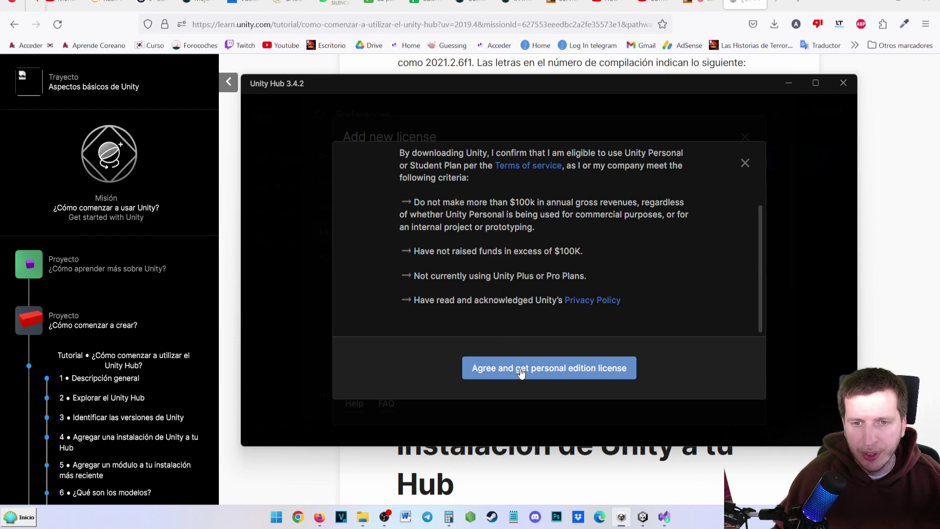
left_click(503, 378)
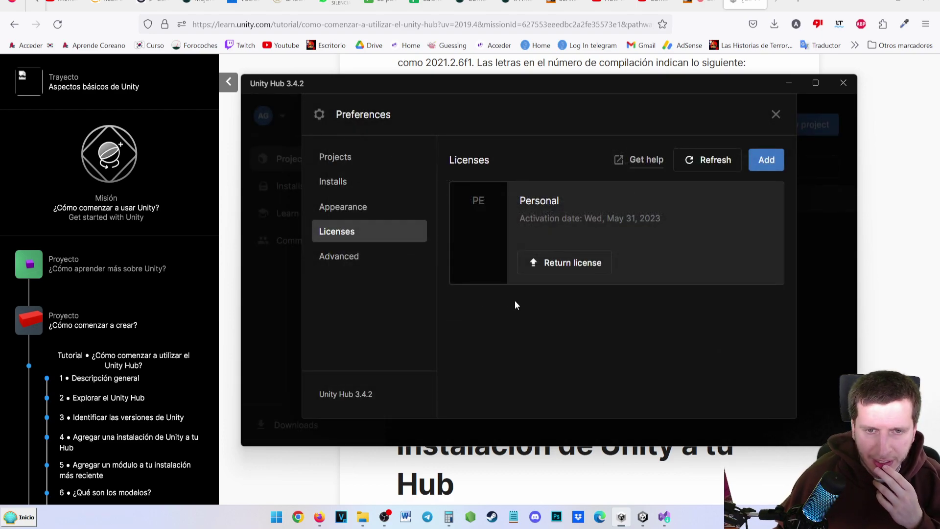
left_click(348, 162)
left_click(777, 115)
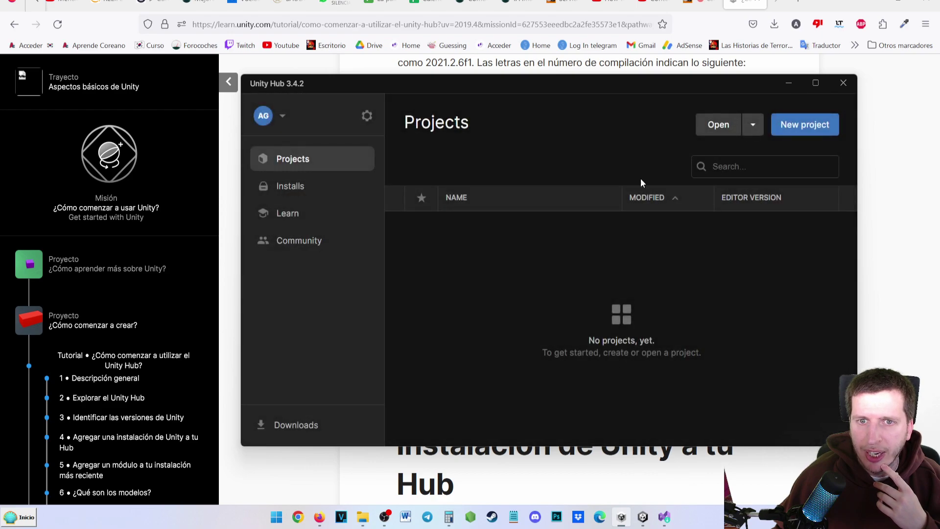
- Start a new project in a full-screen window and select the 3D (Core) template
left_click(809, 126)
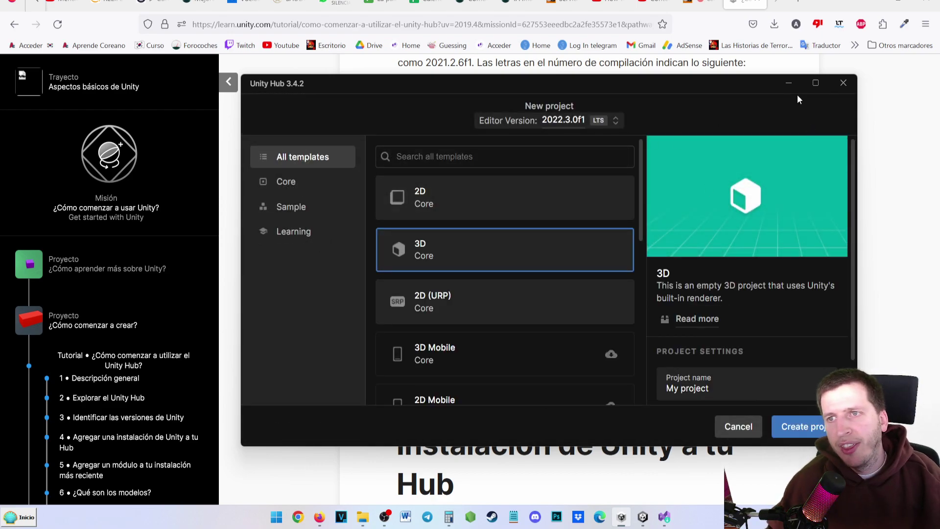
left_click(815, 82)
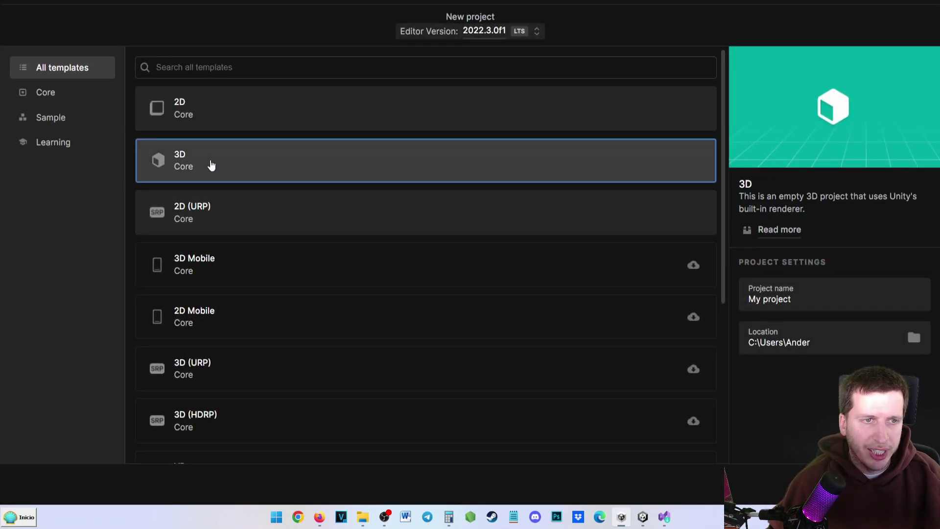
scroll(214, 335, "down", 5)
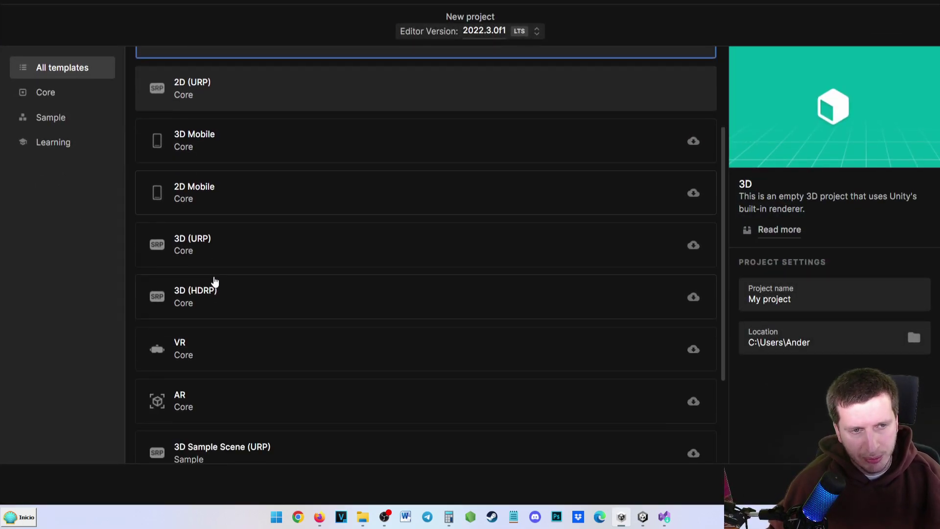
scroll(201, 345, "up", 5)
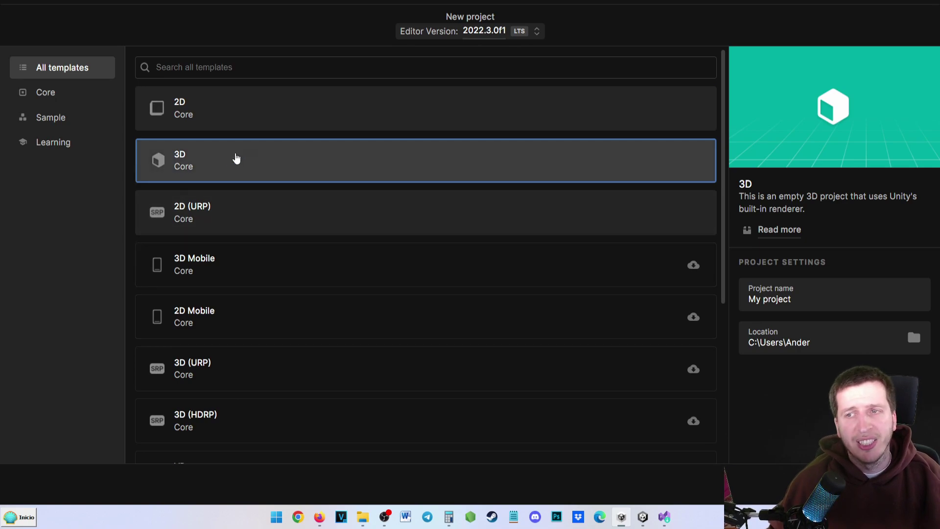
left_click(230, 158)
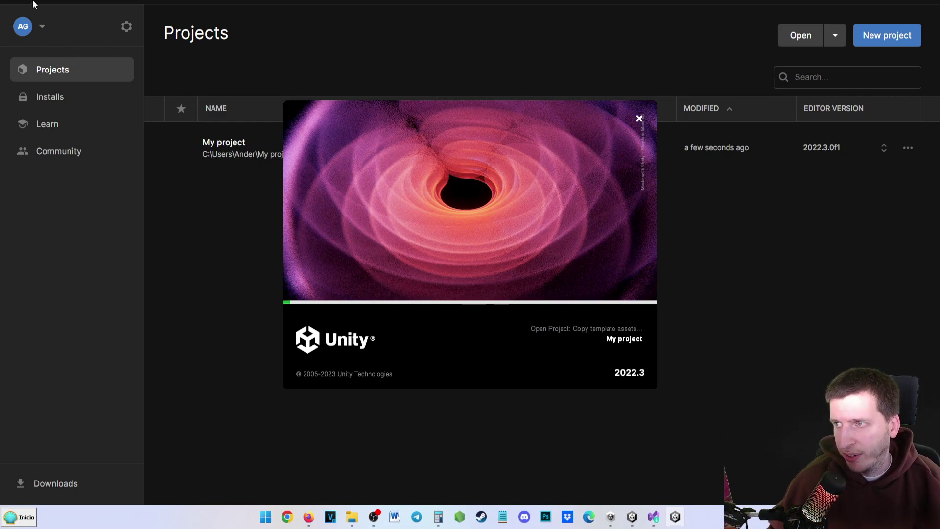
- Restore the Hub to a smaller window and check 2022.3.0f1 under Installs while the editor loads
left_click_drag(210, 3, 261, 71)
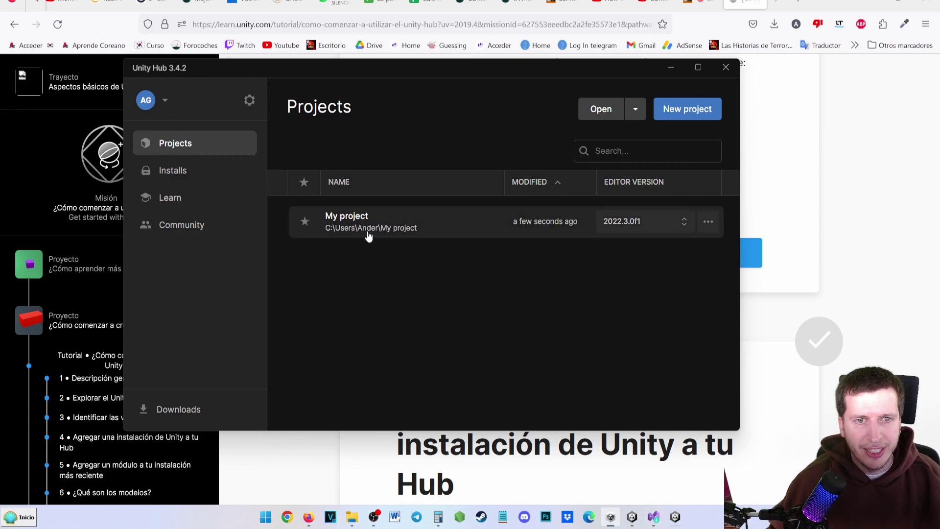
left_click(187, 177)
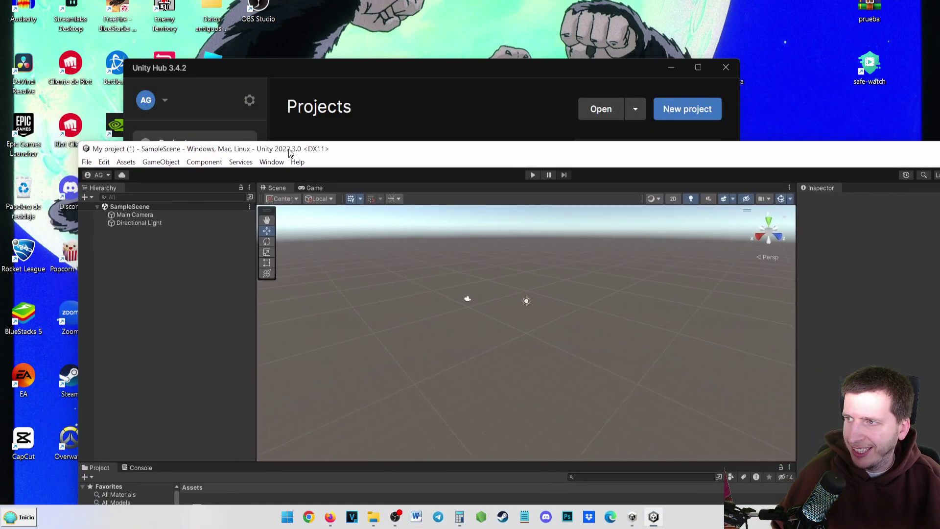
- Maximize the Unity Editor window to fill the screen
left_click(169, 68)
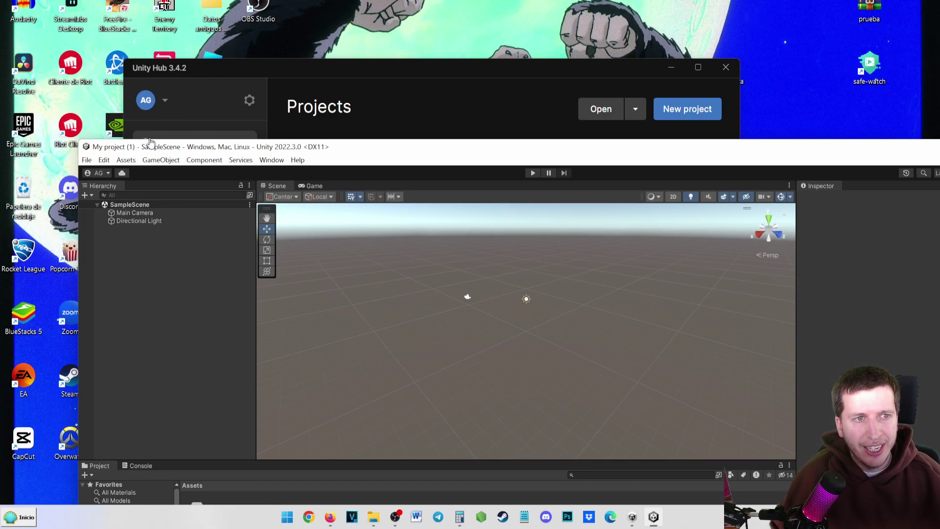
left_click_drag(150, 150, 105, 67)
double_click(105, 67)
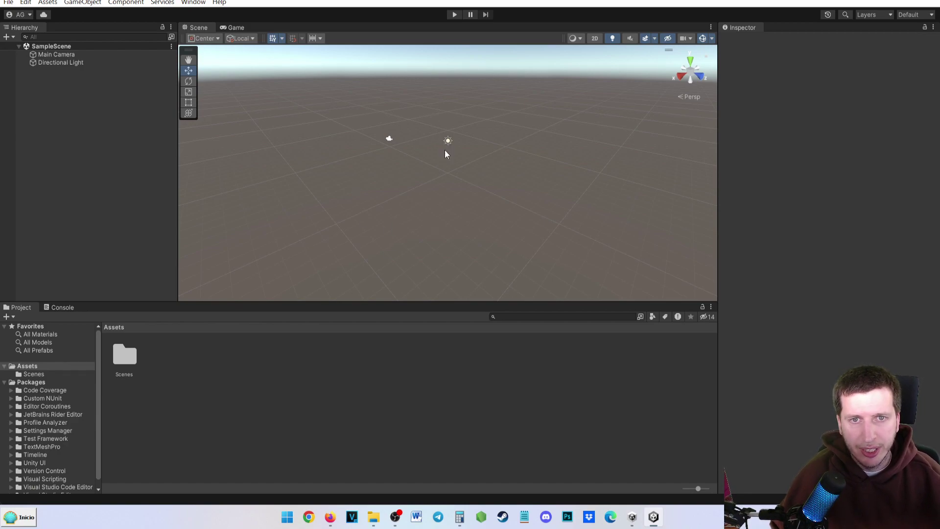
- Orbit the Scene view around SampleScene's Main Camera, Directional Light and ground grid
right_click_drag(446, 155, 438, 131)
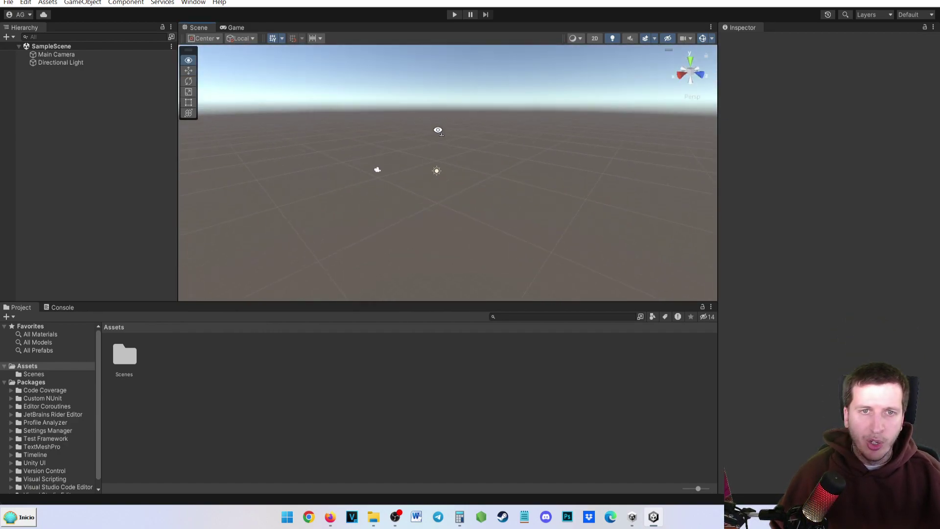
right_click_drag(437, 130, 326, 260)
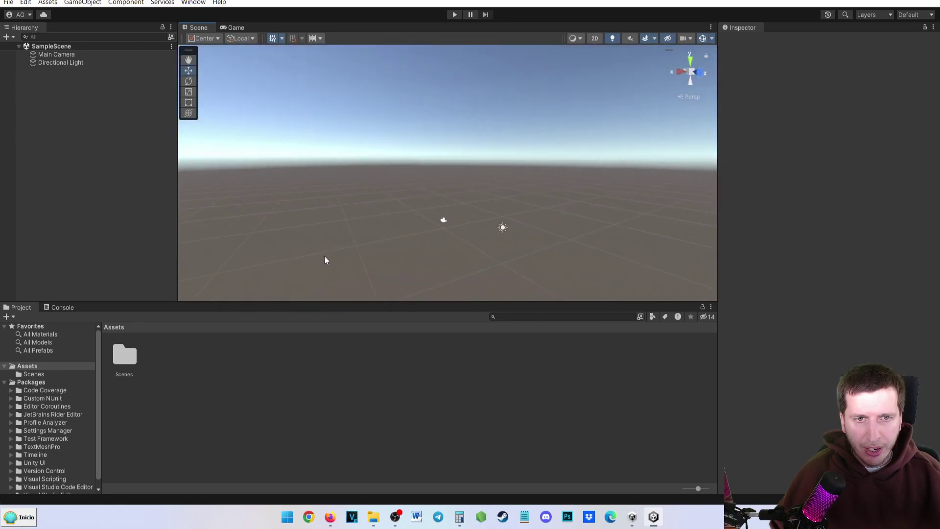
left_click(17, 31)
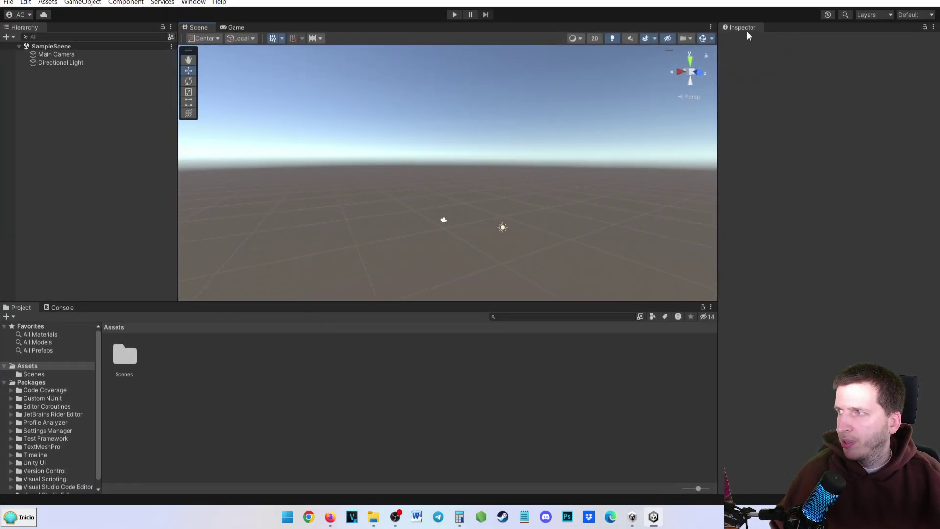
mouse_move(470, 208)
right_mouse_down()
mouse_move(740, 287)
mouse_move(565, 122)
right_mouse_up()
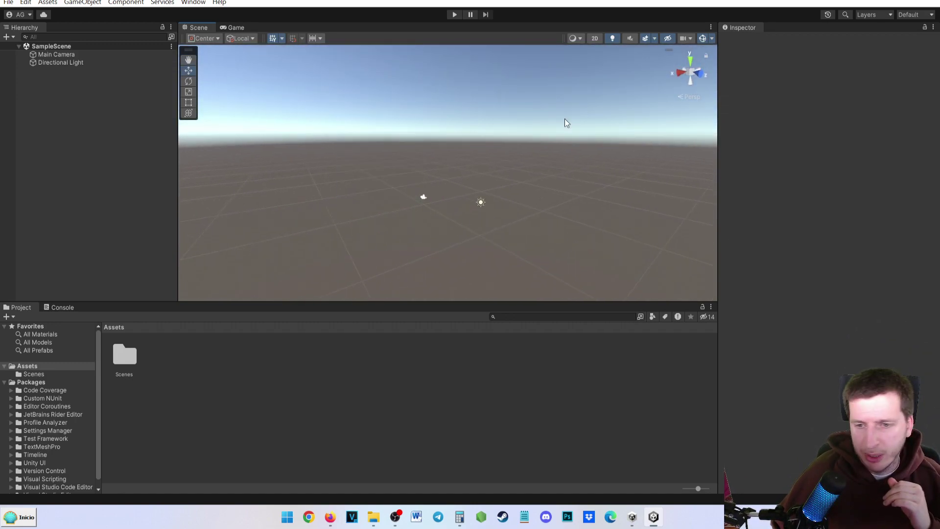